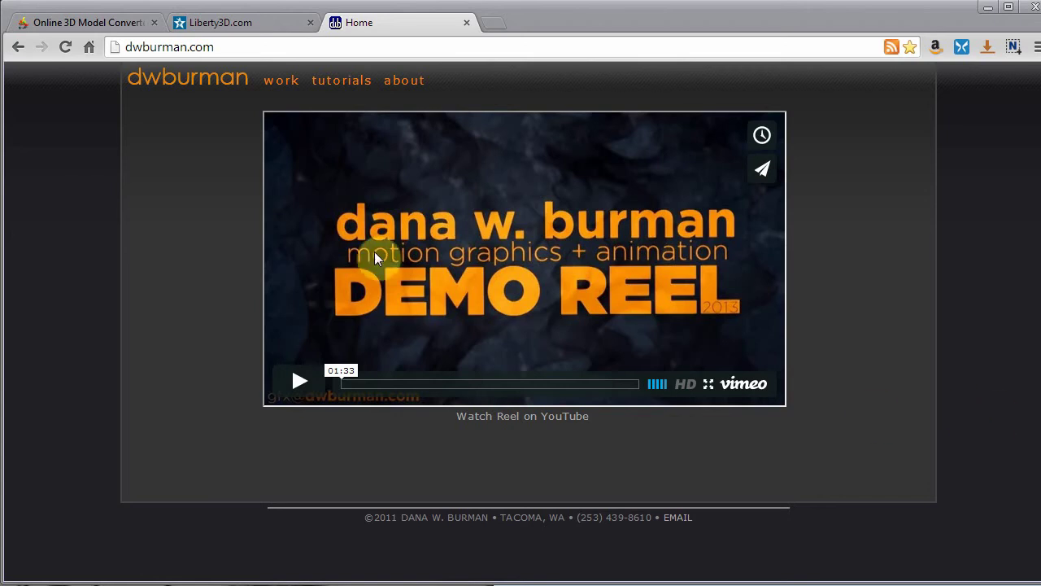
# Switch Chrome to the Online 3D Model Converter tab at greentoken.de/onlineconv.
pyautogui.click(96, 24)
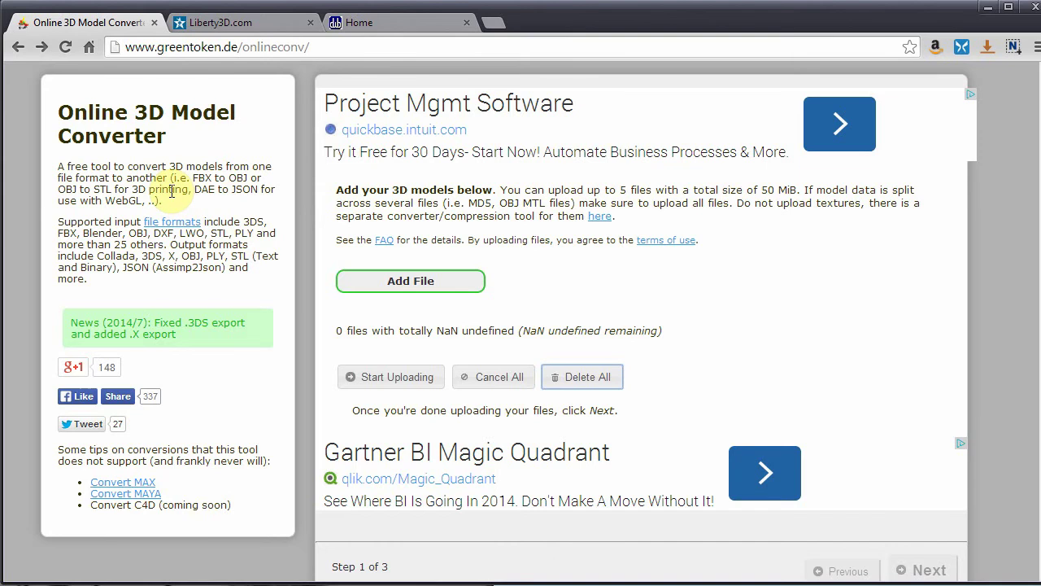
pyautogui.click(154, 231)
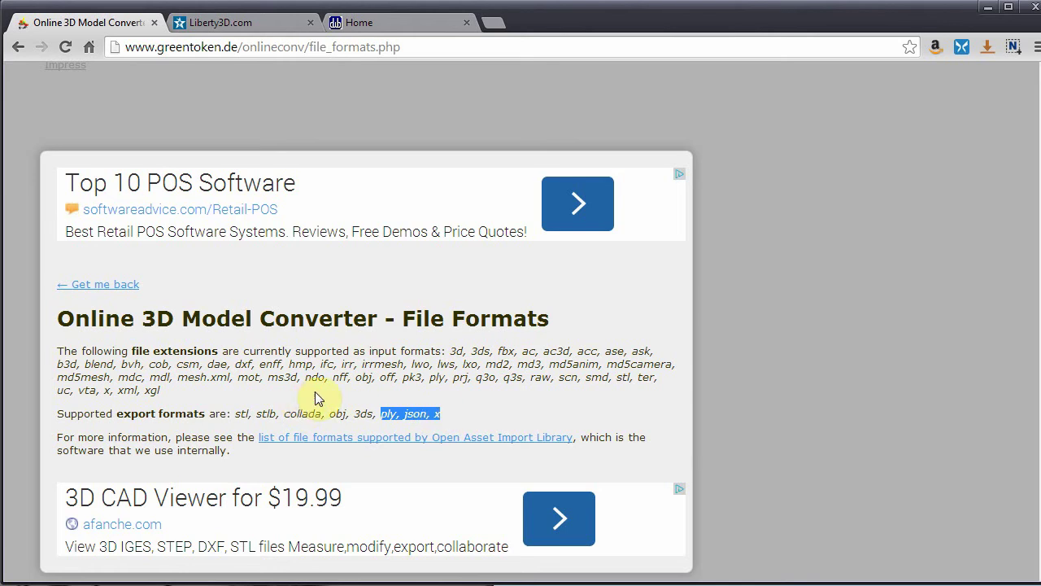
pyautogui.click(378, 375)
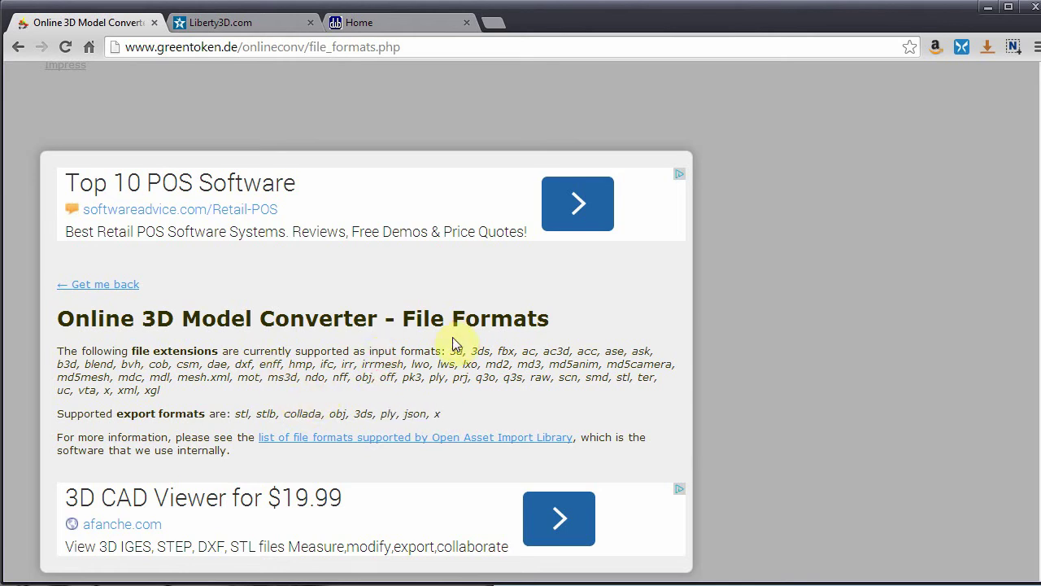
pyautogui.moveTo(449, 351); pyautogui.dragTo(635, 391)
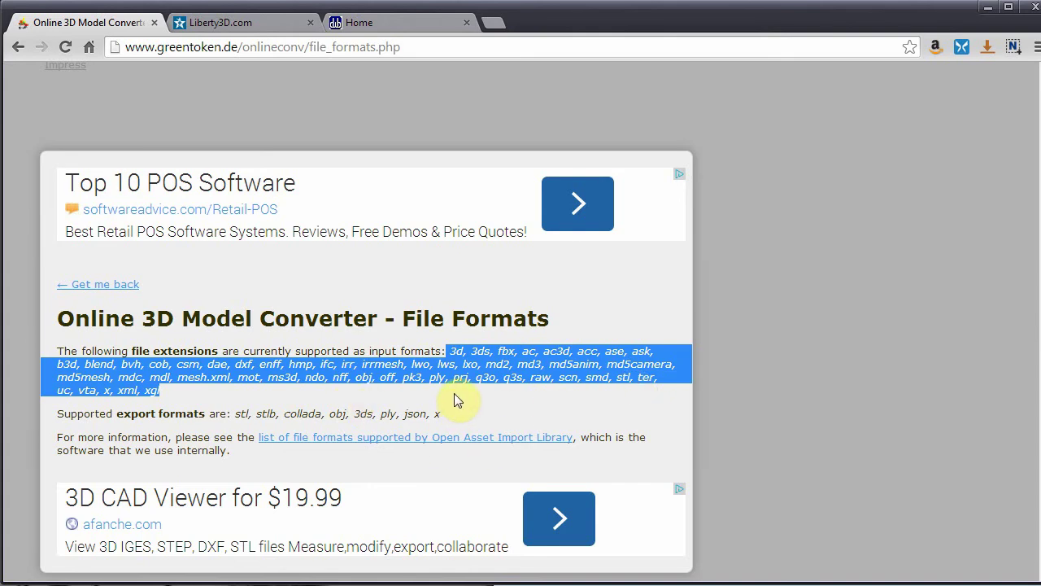
pyautogui.click(25, 45)
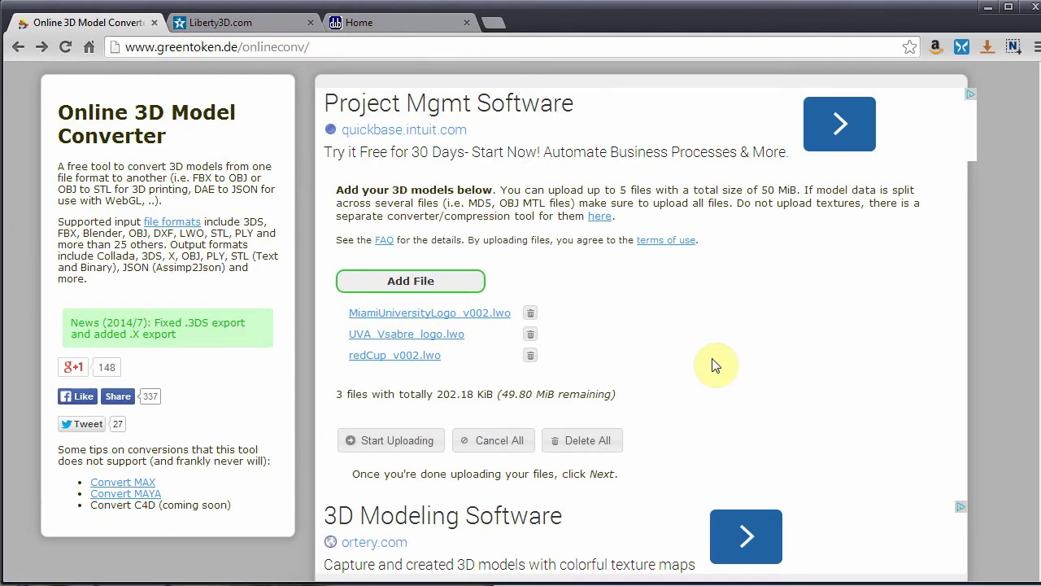
# Remove the three listed .lwo files and add redCup_v002.lwo back to the upload list.
pyautogui.click(530, 314)
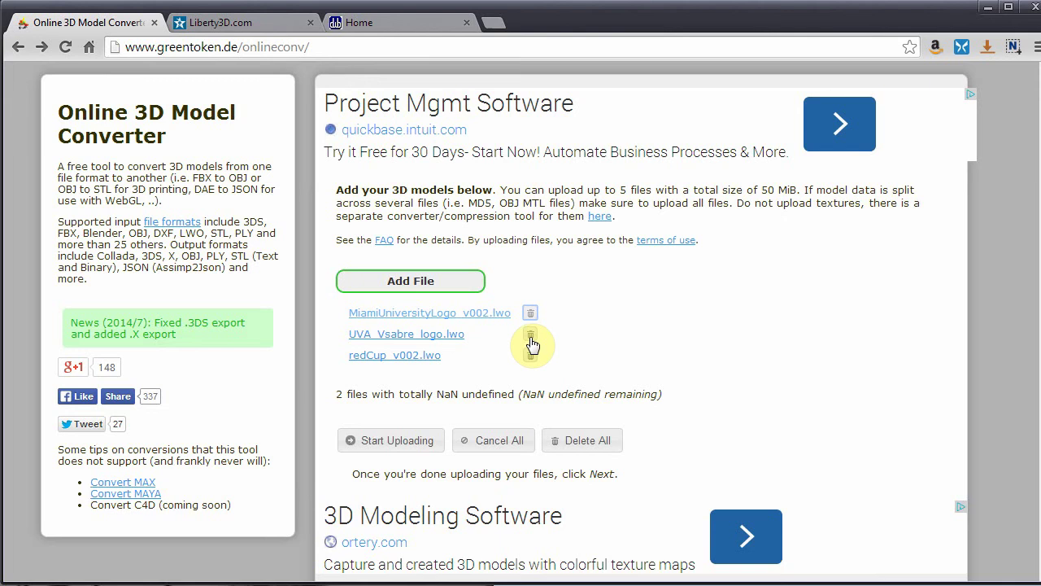
pyautogui.click(484, 312)
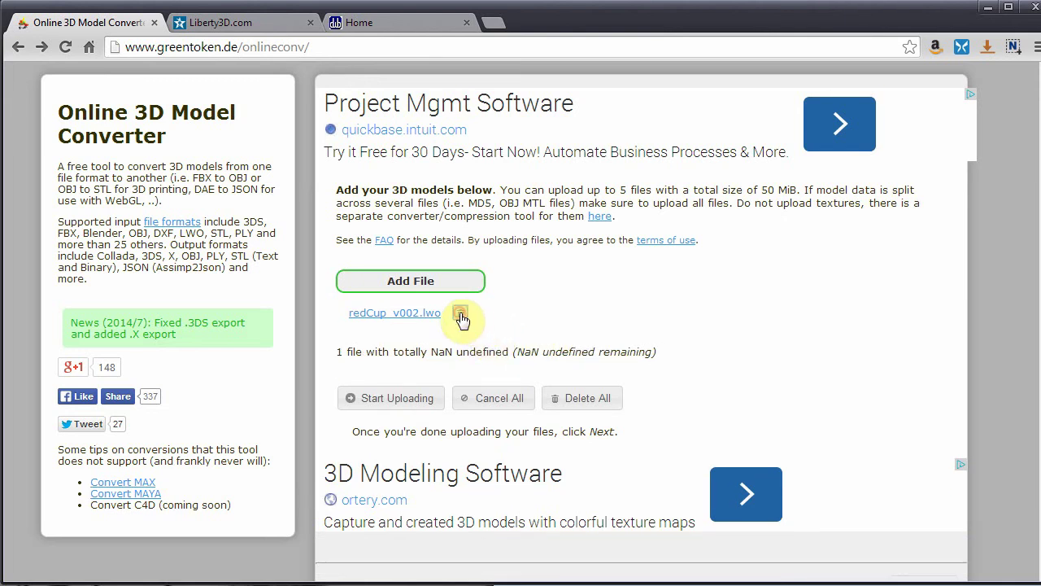
pyautogui.click(460, 313)
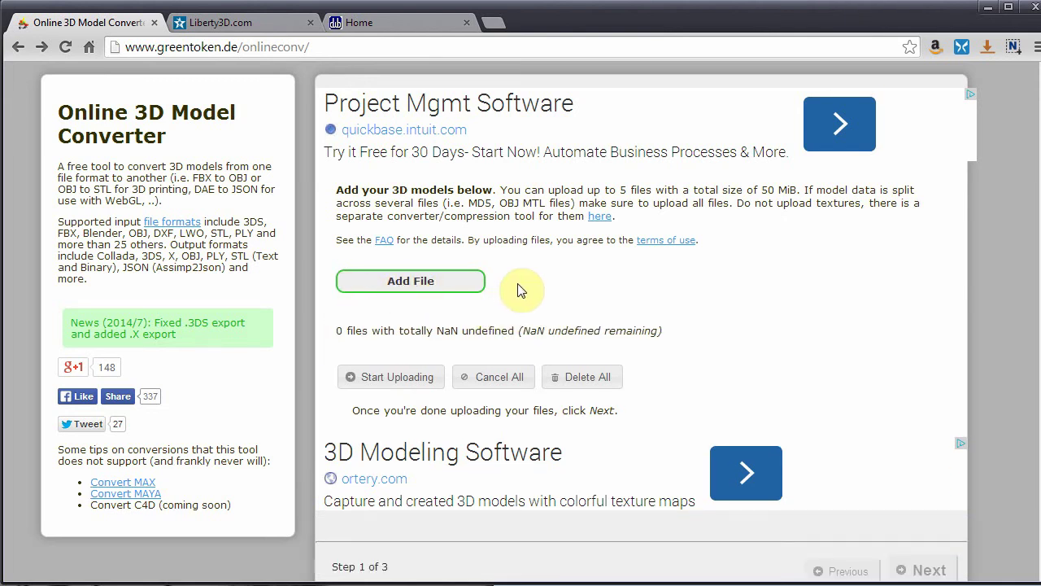
pyautogui.click(429, 282)
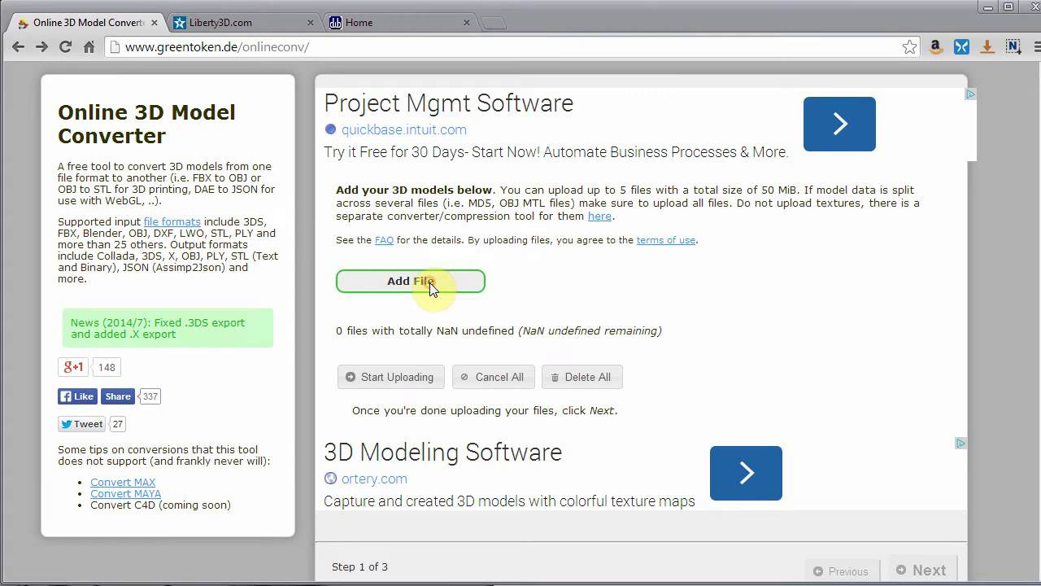
pyautogui.click(281, 248)
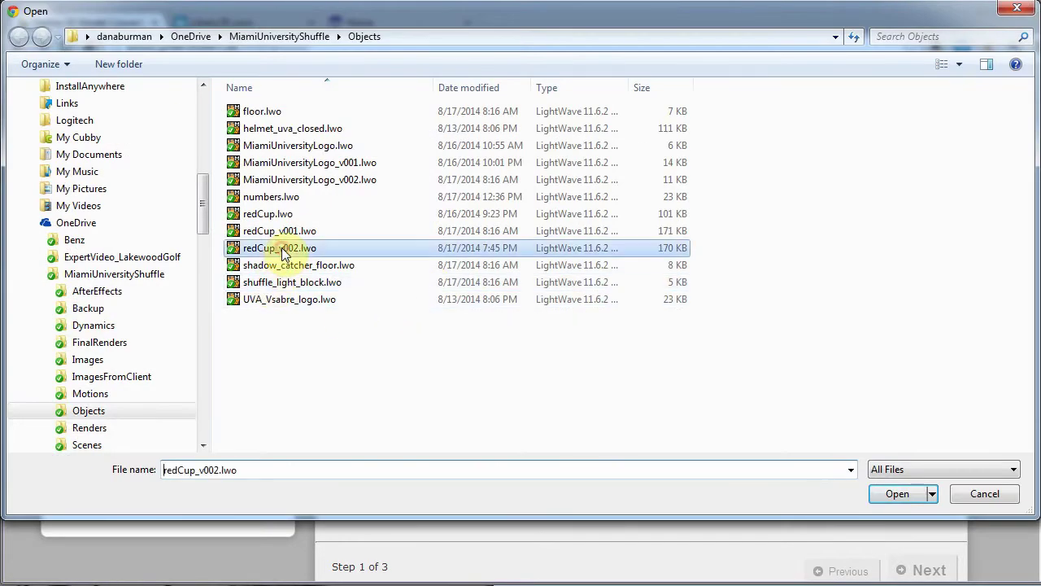
pyautogui.click(898, 494)
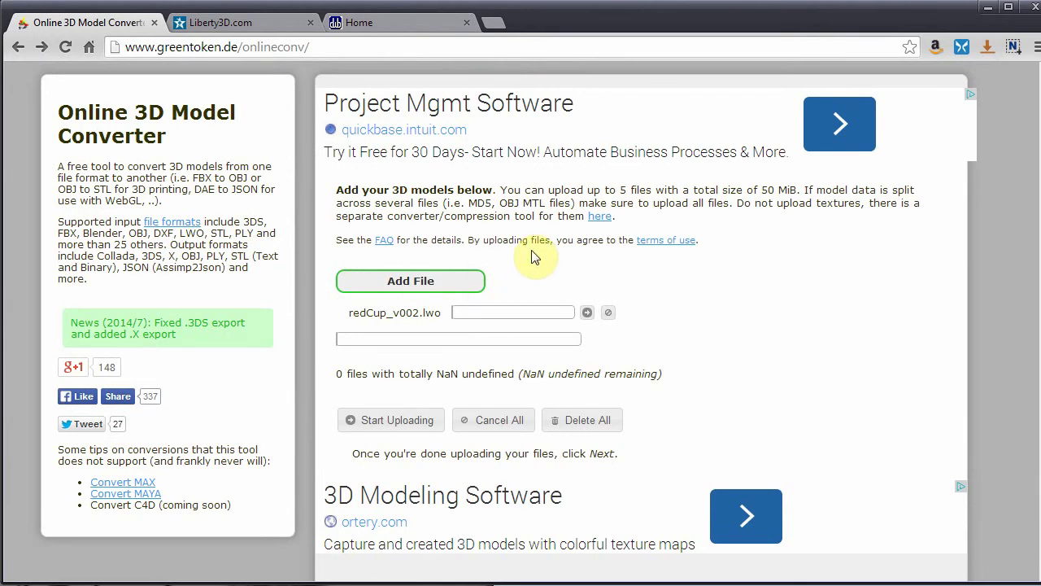
# Add UVA_Vsabre_logo.lwo and MiamiUniversityLogo_v002.lwo, then upload all three models.
pyautogui.click(432, 281)
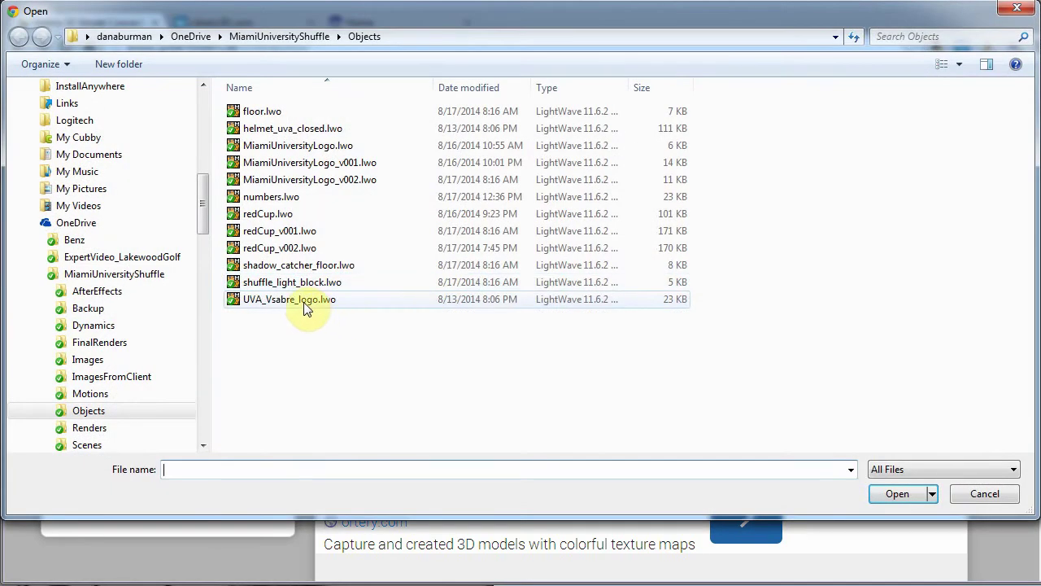
pyautogui.click(291, 307)
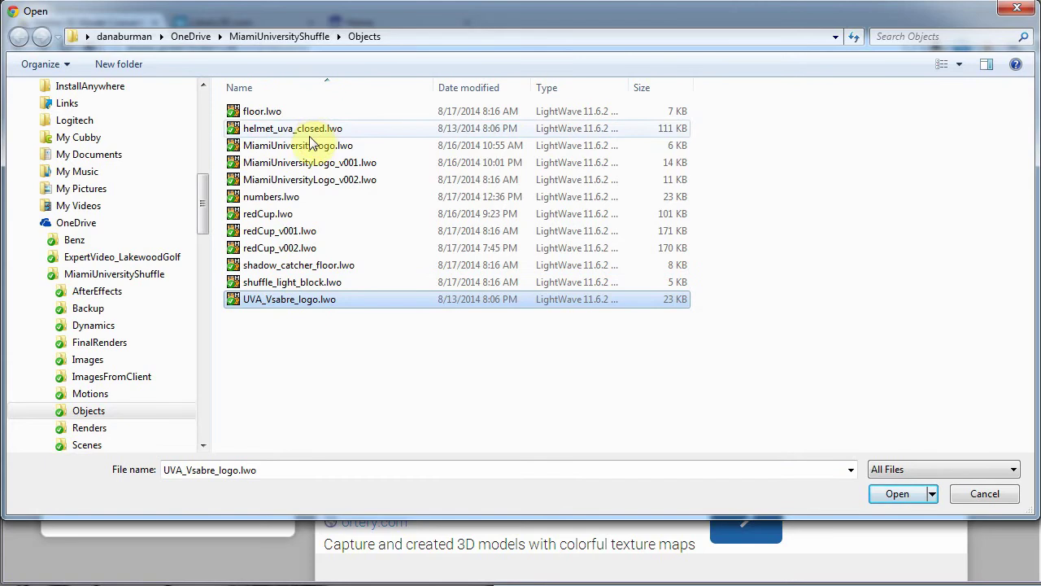
pyautogui.keyDown('ctrl'); pyautogui.click(278, 181); pyautogui.keyUp('ctrl')
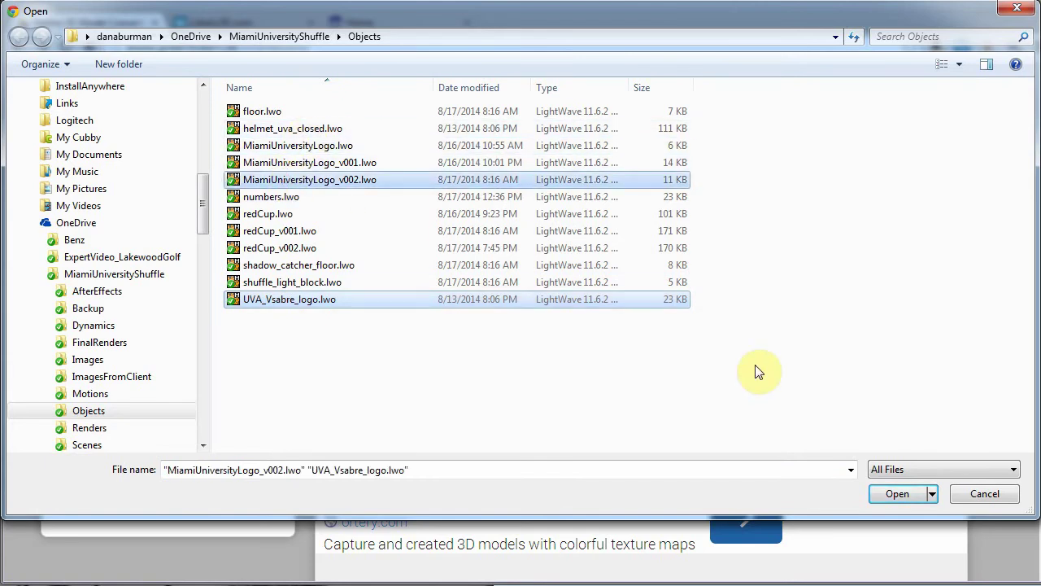
pyautogui.click(895, 494)
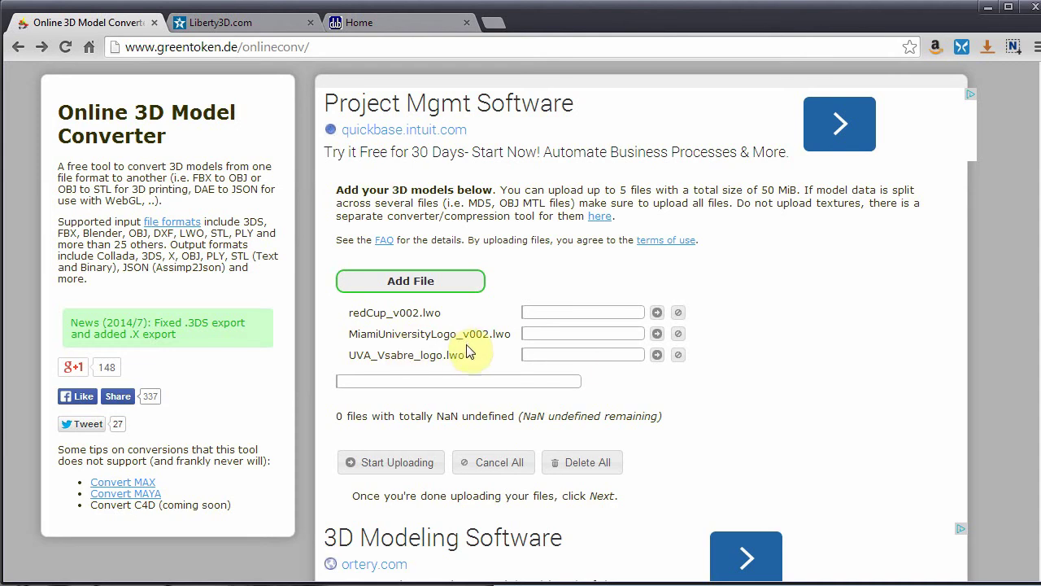
pyautogui.click(397, 462)
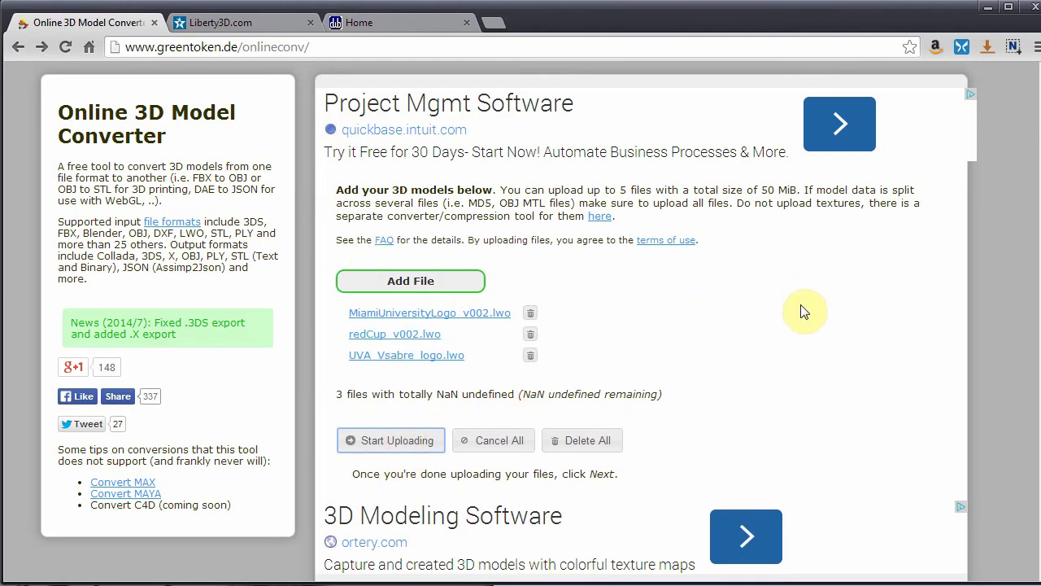
# Pick obj as the output format and advance to step 3 of 3.
pyautogui.scroll(-1, 804, 311)
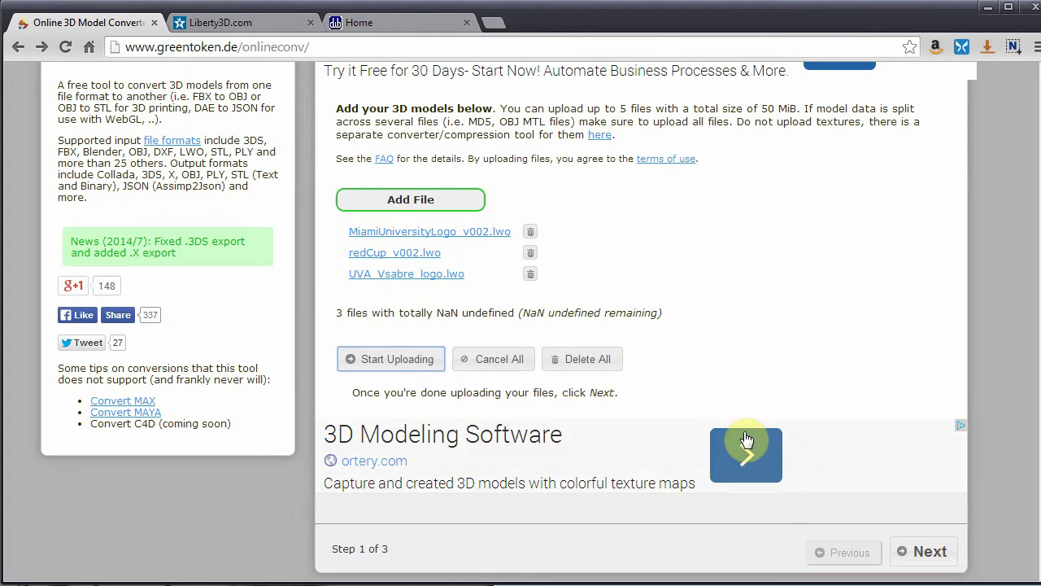
pyautogui.click(930, 553)
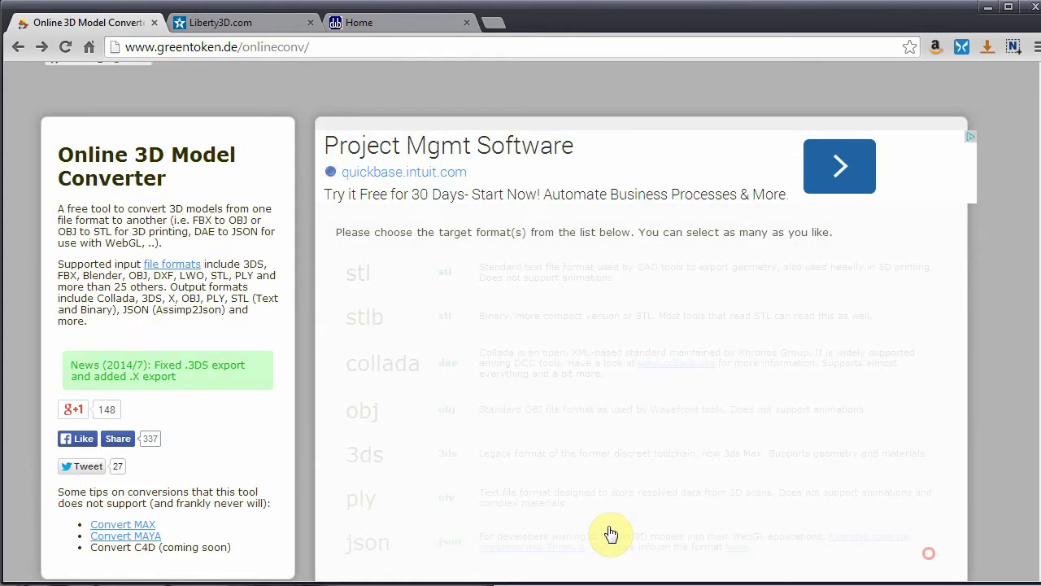
pyautogui.scroll(-1, 936, 305)
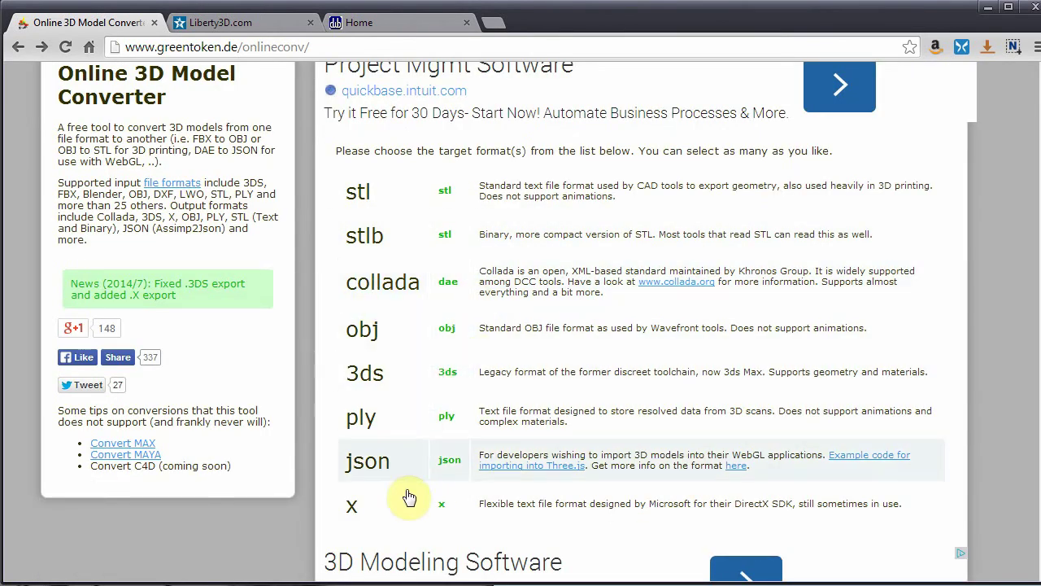
pyautogui.click(368, 330)
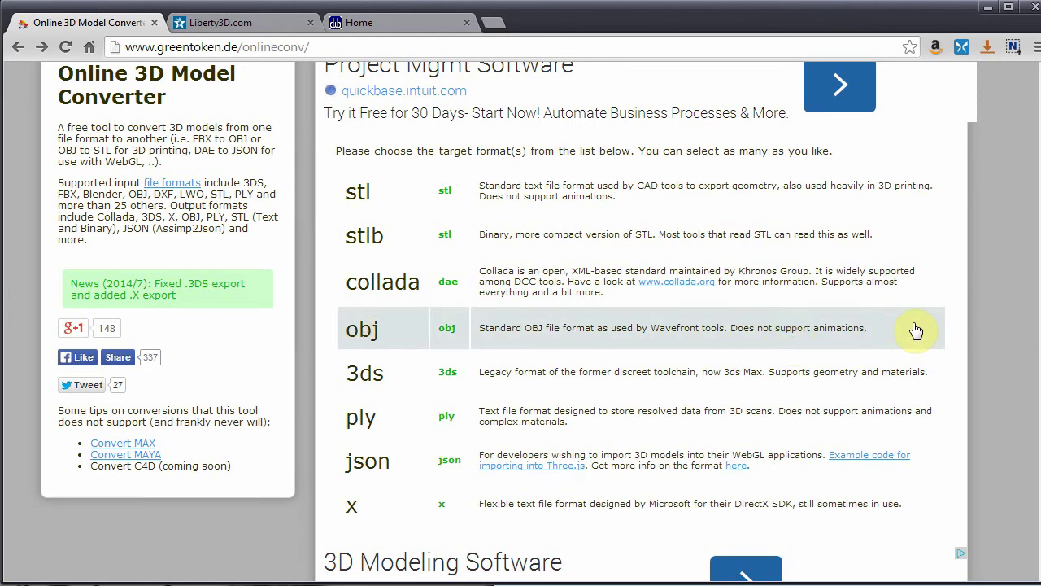
pyautogui.scroll(-2, 985, 362)
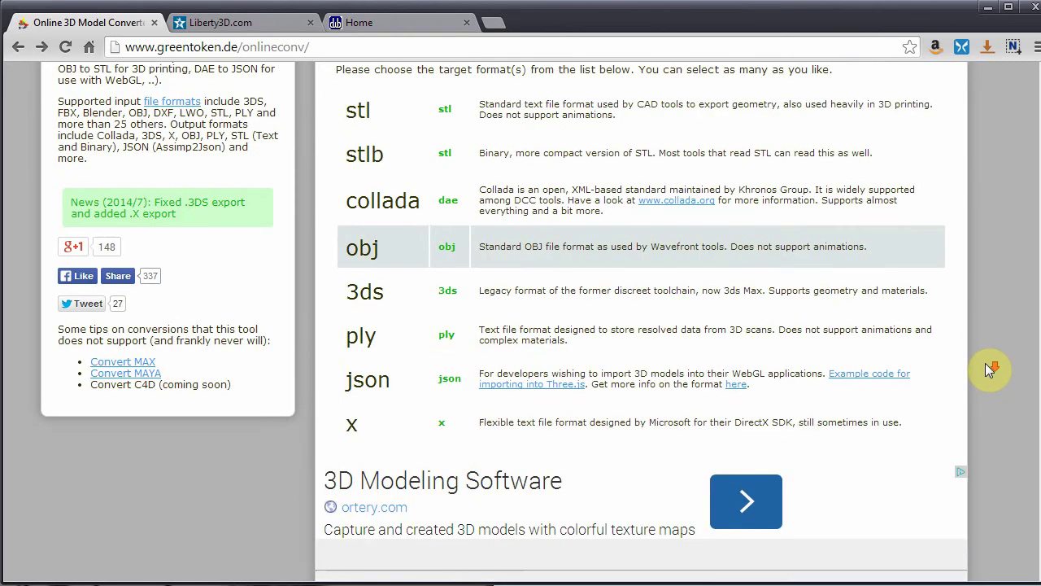
pyautogui.scroll(3, 985, 363)
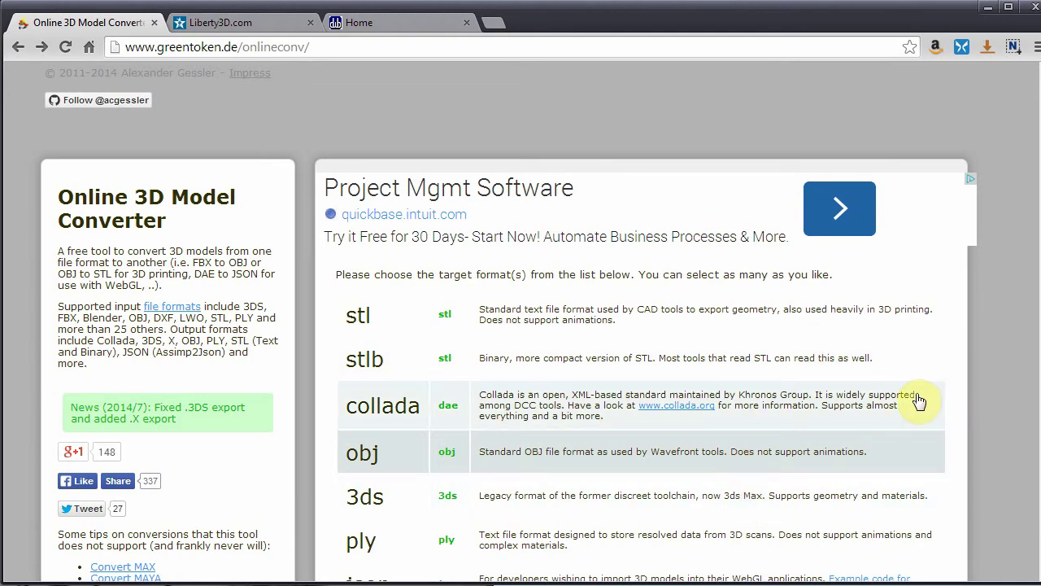
pyautogui.scroll(-3, 919, 400)
pyautogui.click(370, 331)
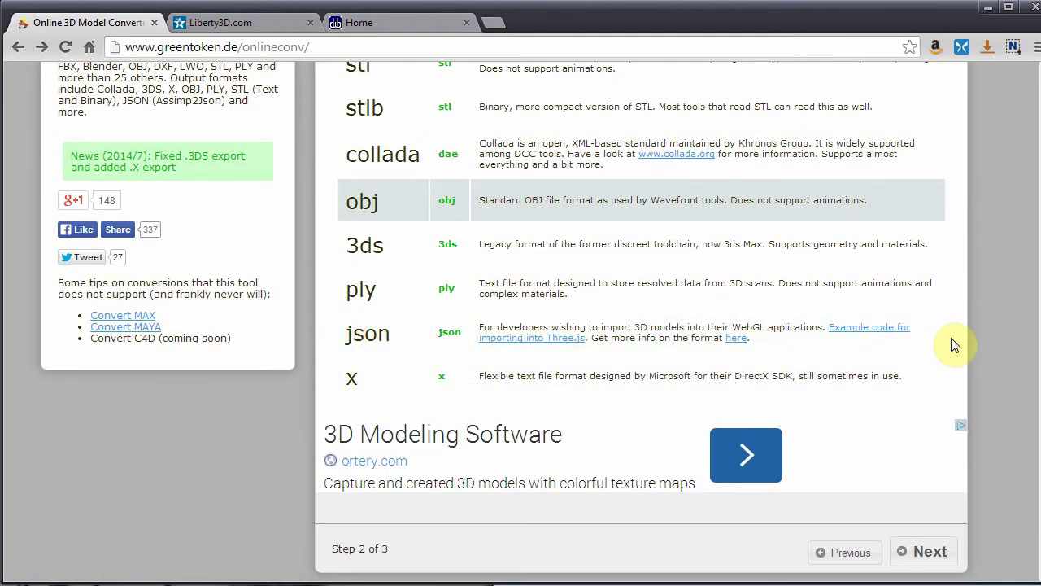
pyautogui.click(946, 556)
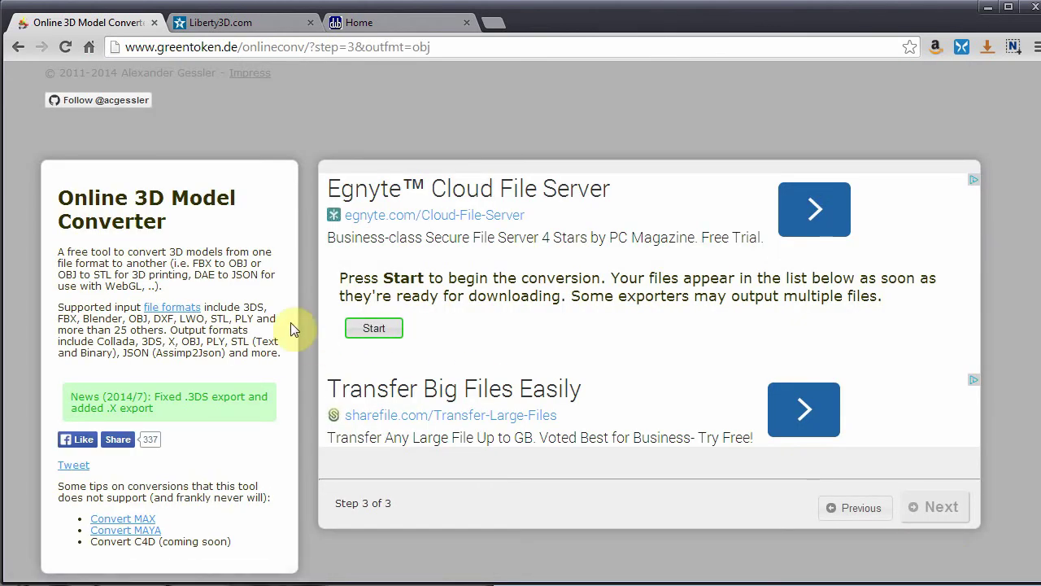
# Convert the models to OBJ, download the .obj and .mtl files, and check the Downloads list.
pyautogui.click(376, 328)
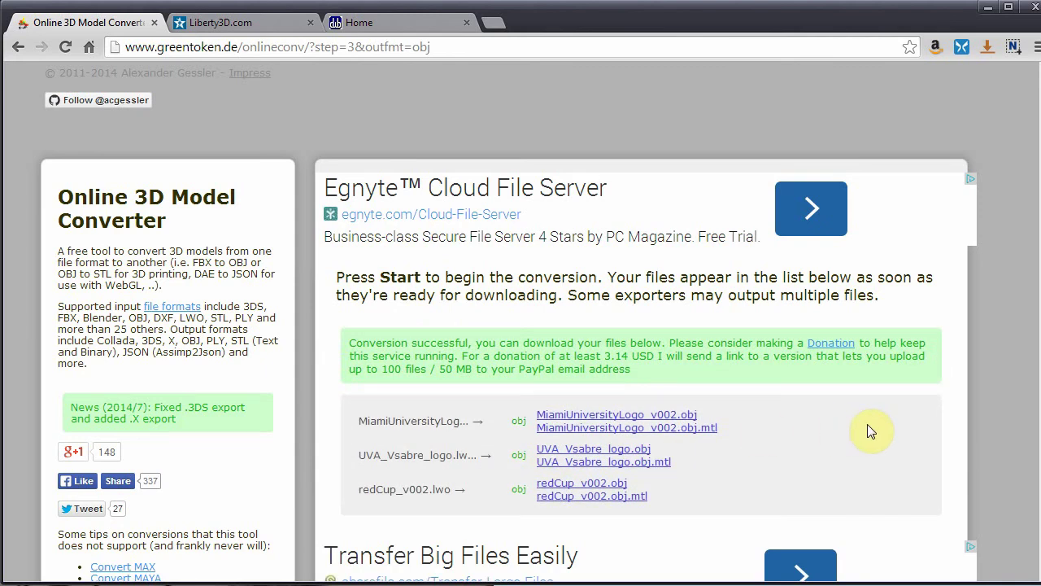
pyautogui.click(676, 416)
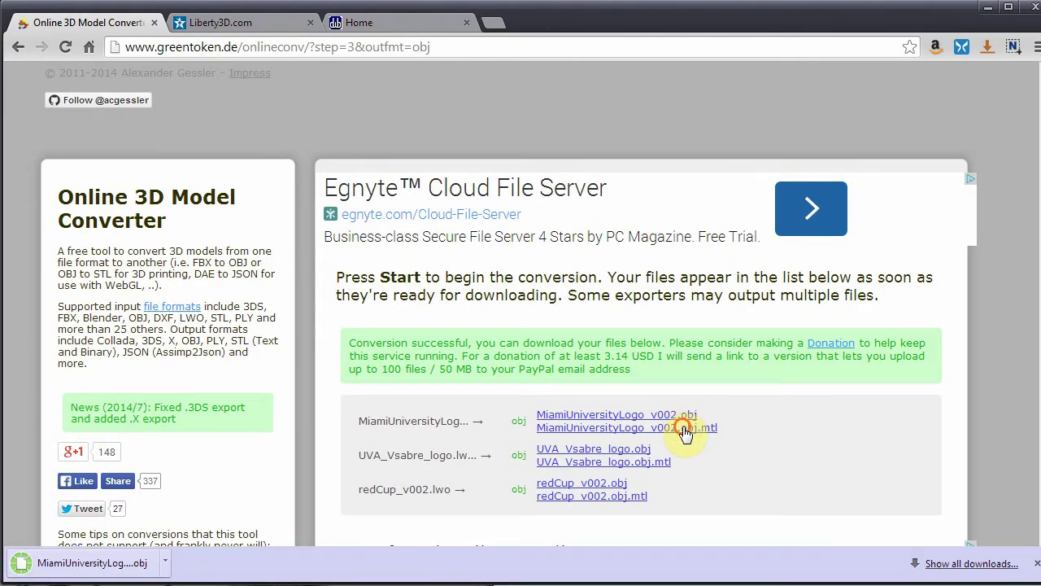
pyautogui.click(683, 427)
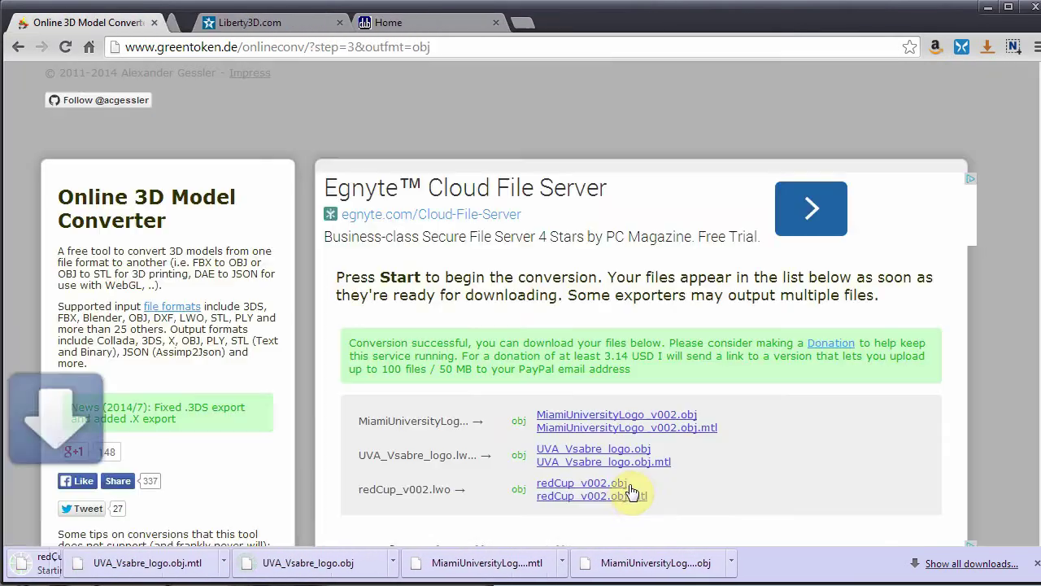
pyautogui.click(635, 498)
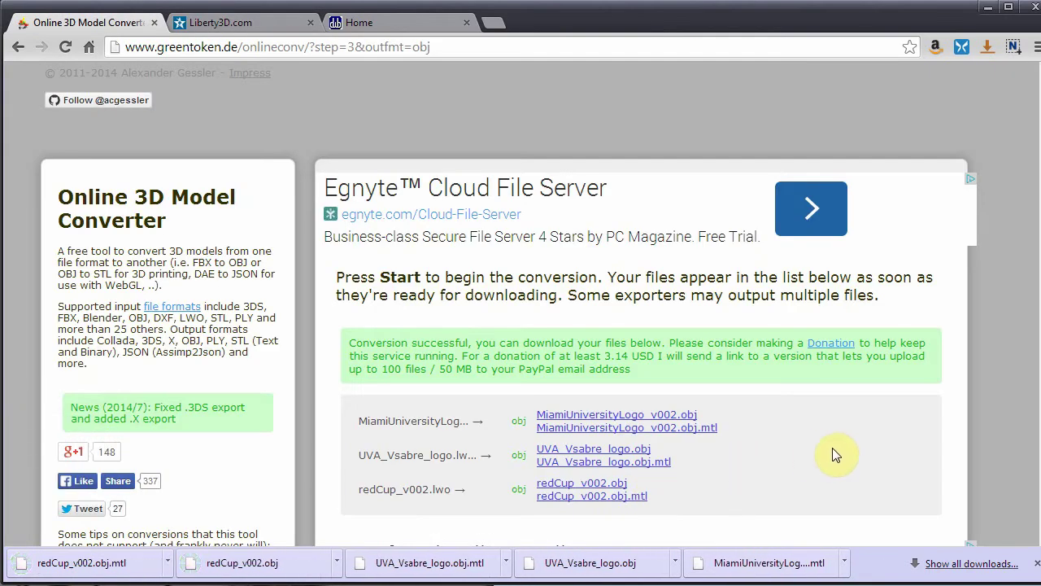
pyautogui.scroll(-1, 832, 447)
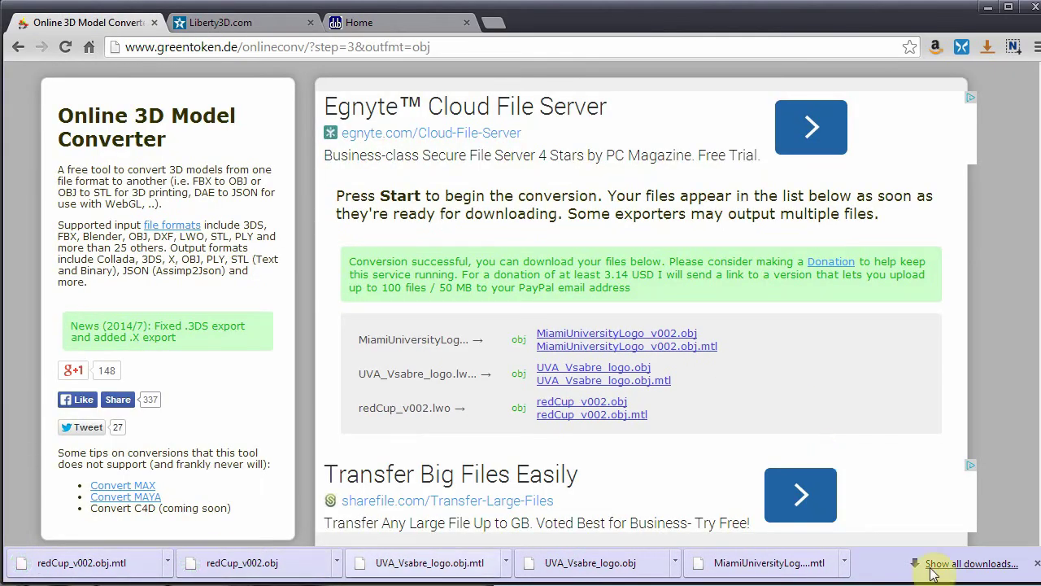
pyautogui.click(968, 563)
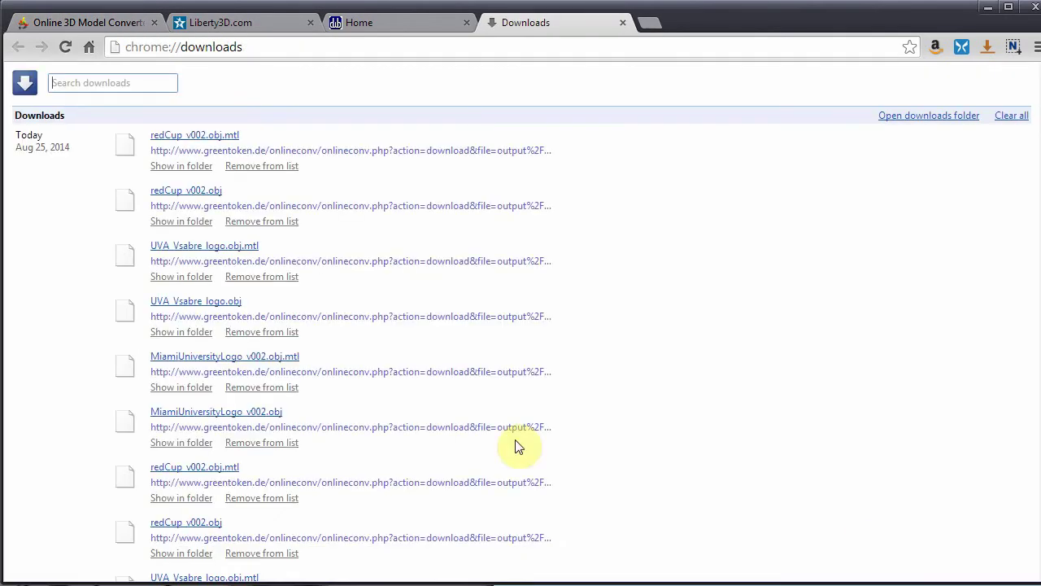
pyautogui.click(618, 24)
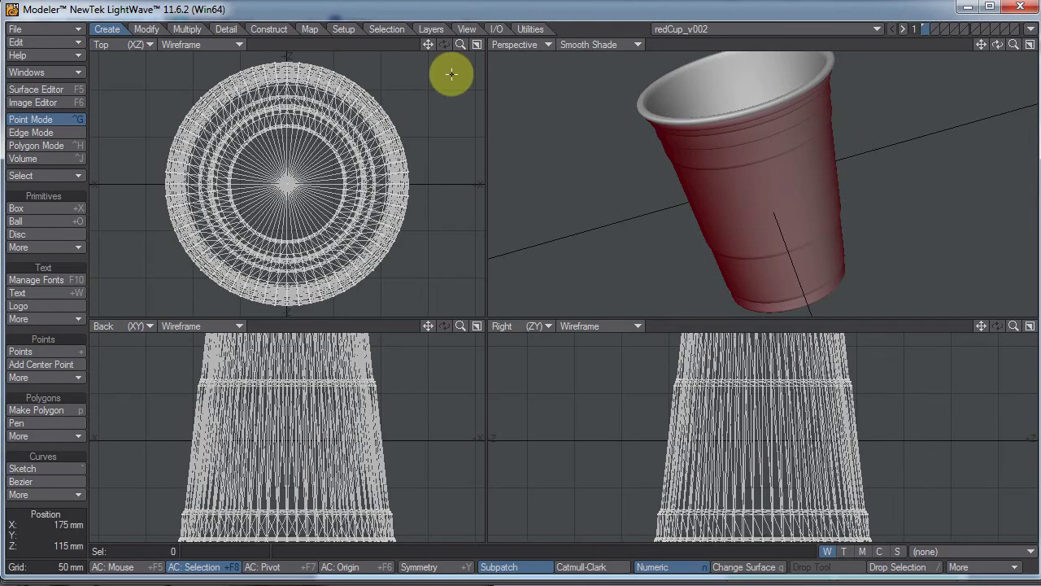
# Start a new object and load redCup_v002.obj from Downloads, orbiting to find it.
pyautogui.hotkey('ctrl', 'n')
pyautogui.click(66, 35)
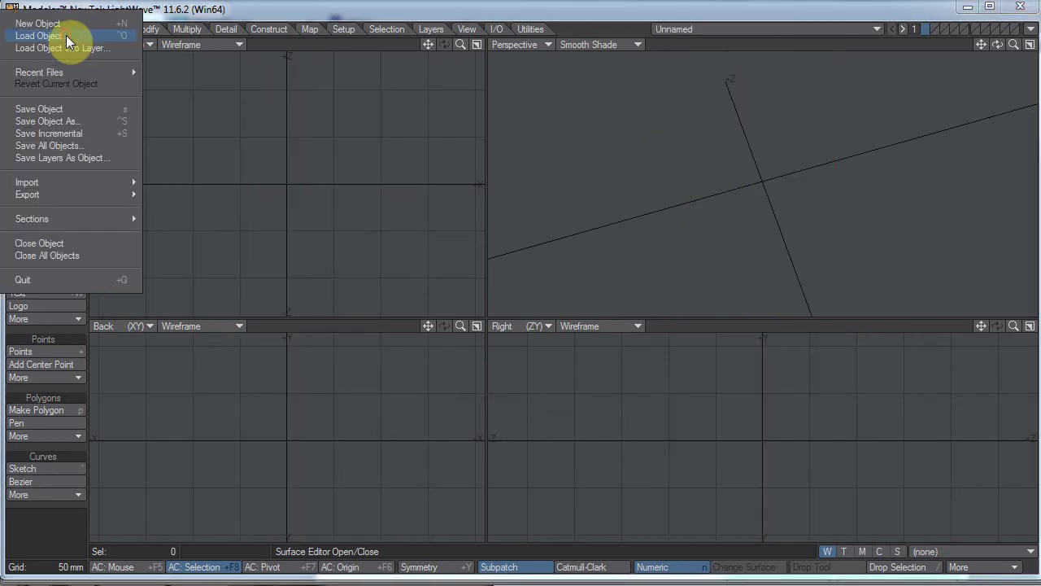
pyautogui.click(66, 39)
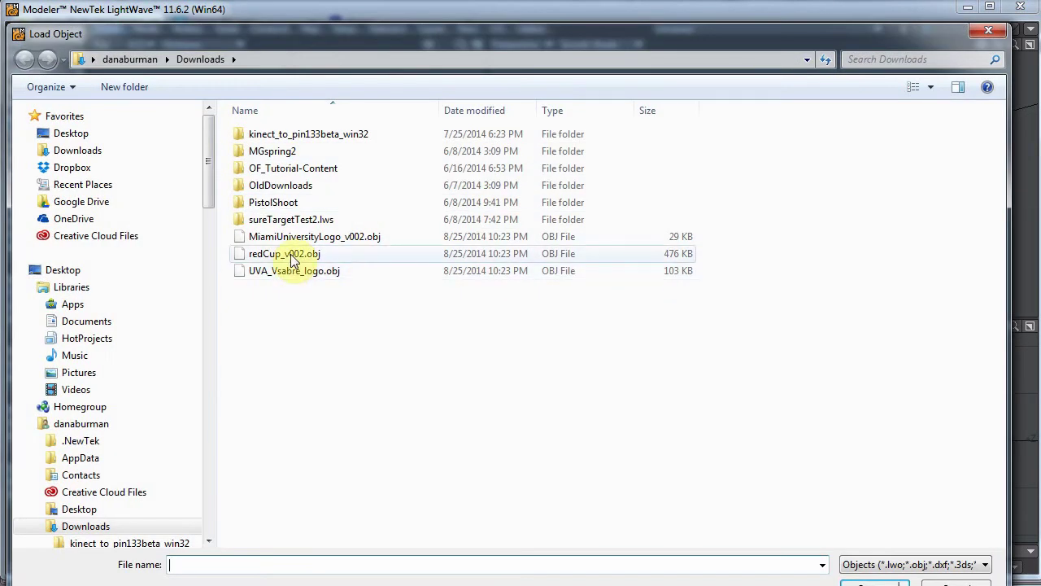
pyautogui.click(291, 254)
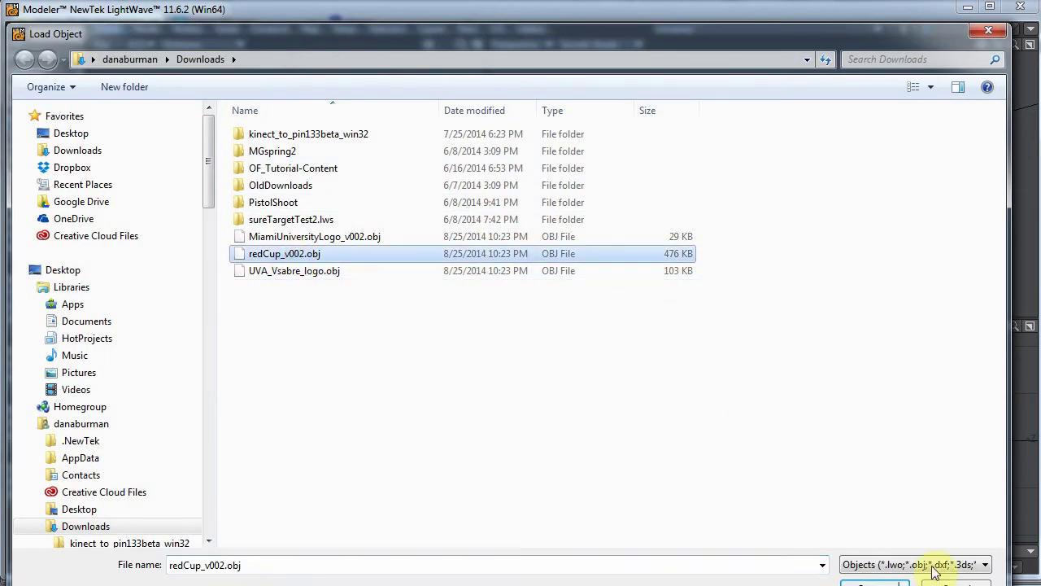
pyautogui.click(862, 580)
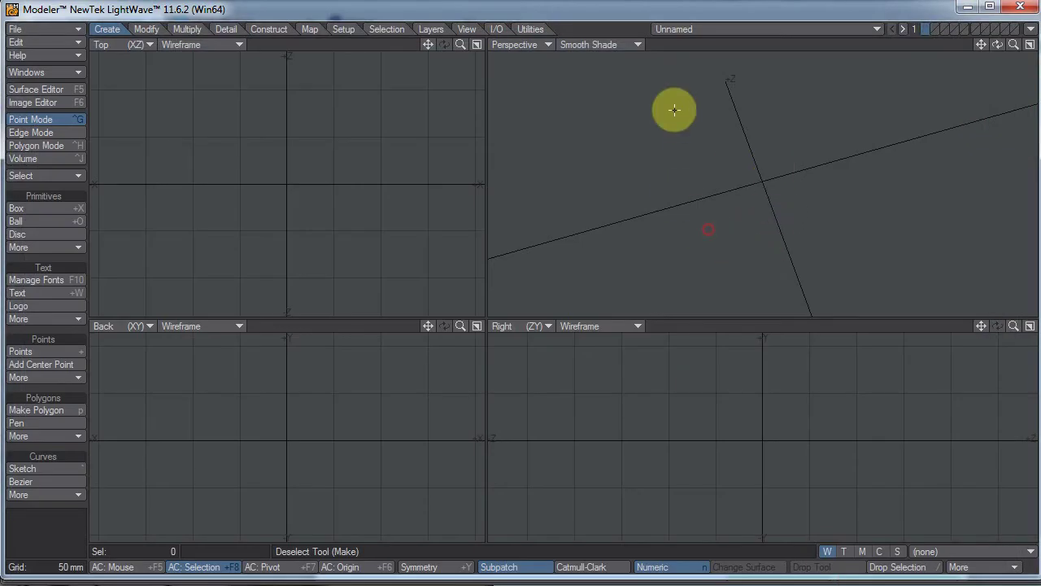
pyautogui.moveTo(1002, 49); pyautogui.dragTo(515, 273)
pyautogui.hotkey('ctrl', 'o')
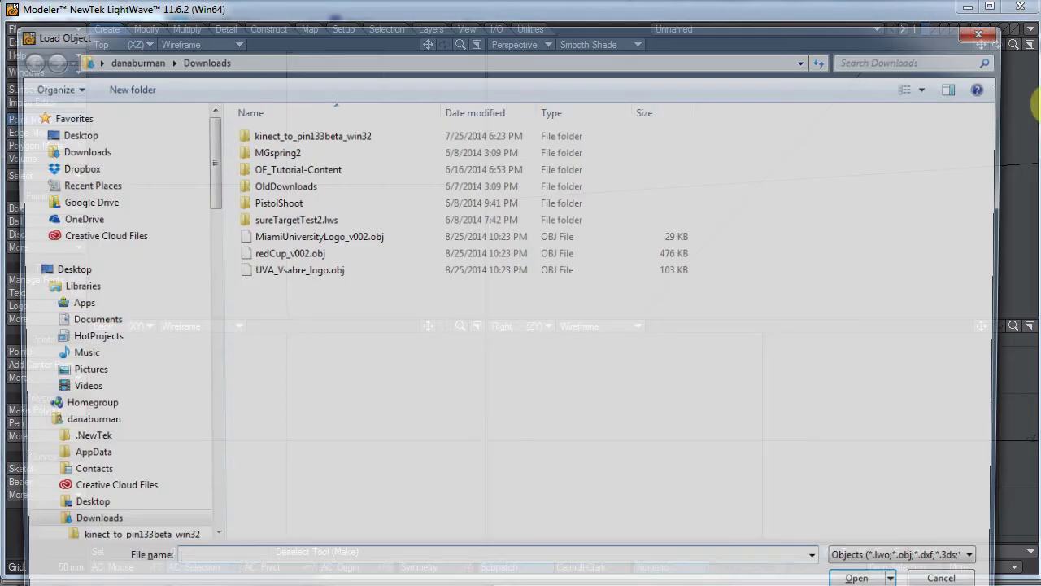
pyautogui.click(303, 255)
pyautogui.doubleClick(303, 255)
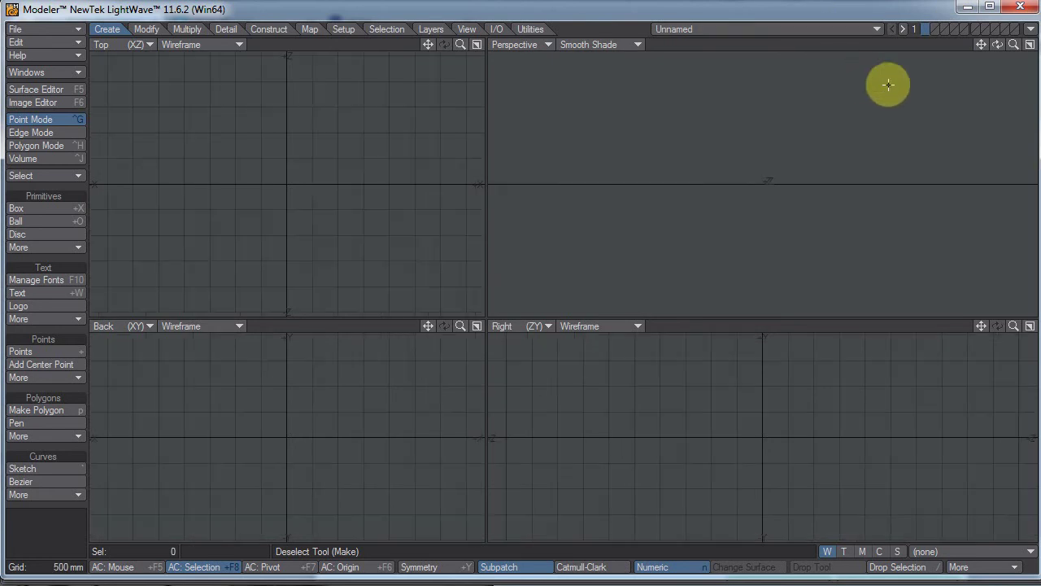
pyautogui.moveTo(998, 45); pyautogui.dragTo(516, 274)
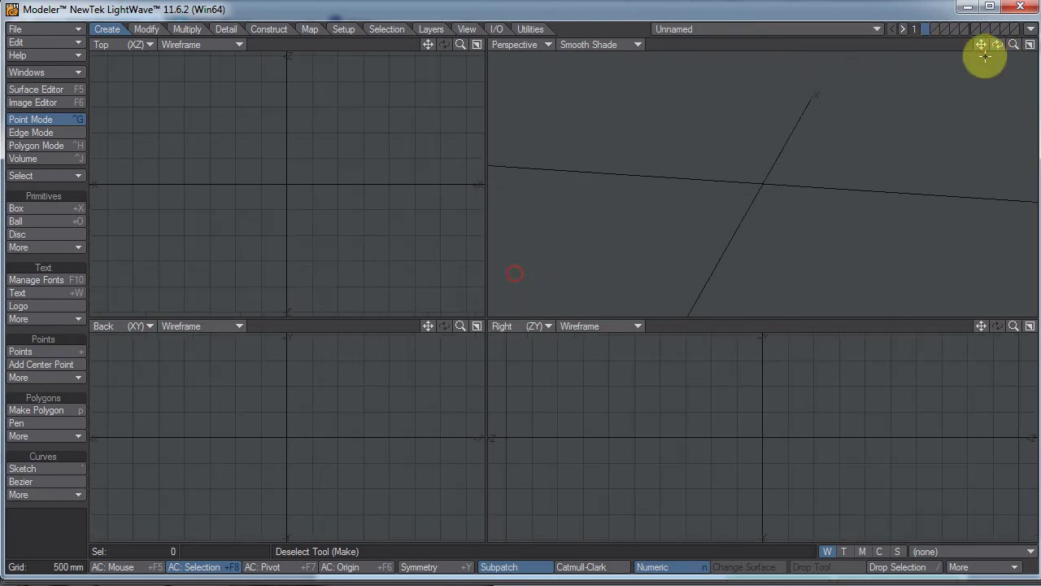
# Load MiamiUniversityLogo_v002.obj and orbit and zoom in on the M logo.
pyautogui.hotkey('ctrl', 'o')
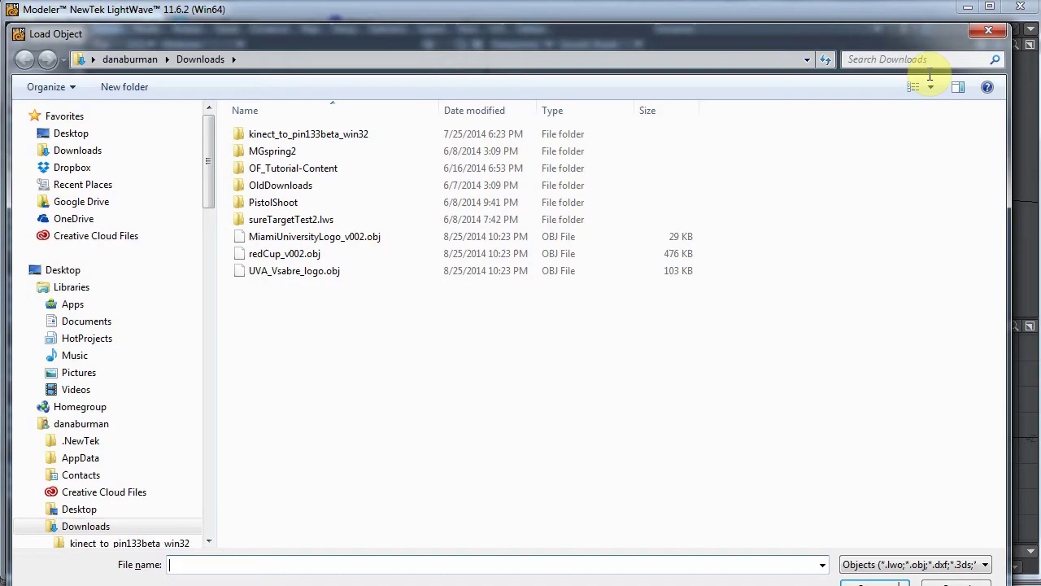
pyautogui.doubleClick(320, 240)
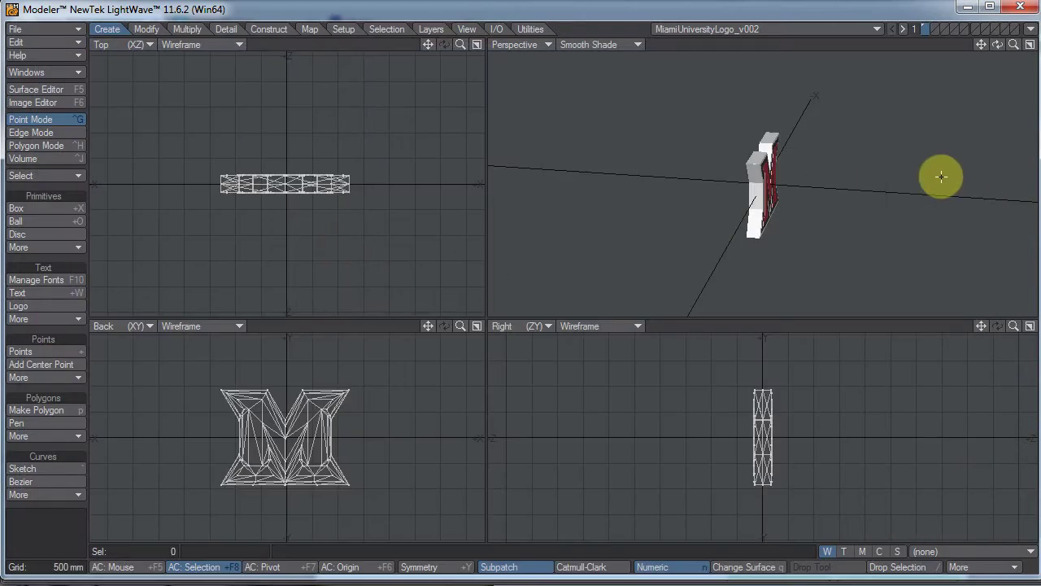
pyautogui.keyDown('alt'); pyautogui.moveTo(705, 243); pyautogui.dragTo(677, 245); pyautogui.keyUp('alt')
pyautogui.keyDown('ctrl'); pyautogui.keyDown('alt'); pyautogui.moveTo(821, 187); pyautogui.dragTo(765, 163); pyautogui.keyUp('alt'); pyautogui.keyUp('ctrl')
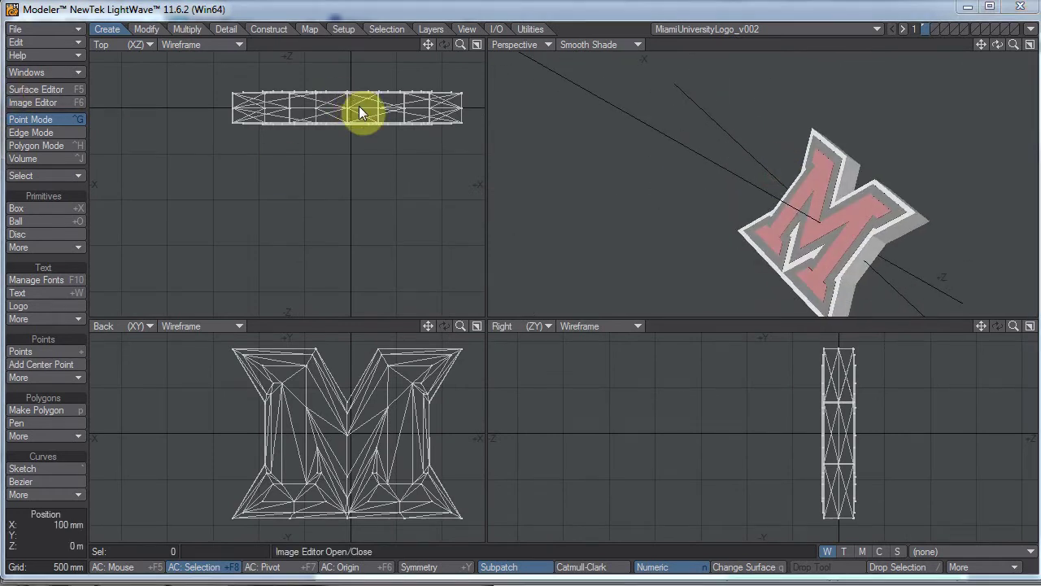
# Load UVA_Vsabre_logo.obj and orbit it to view from the front, below and edge-on.
pyautogui.hotkey('ctrl', 'o')
pyautogui.doubleClick(267, 276)
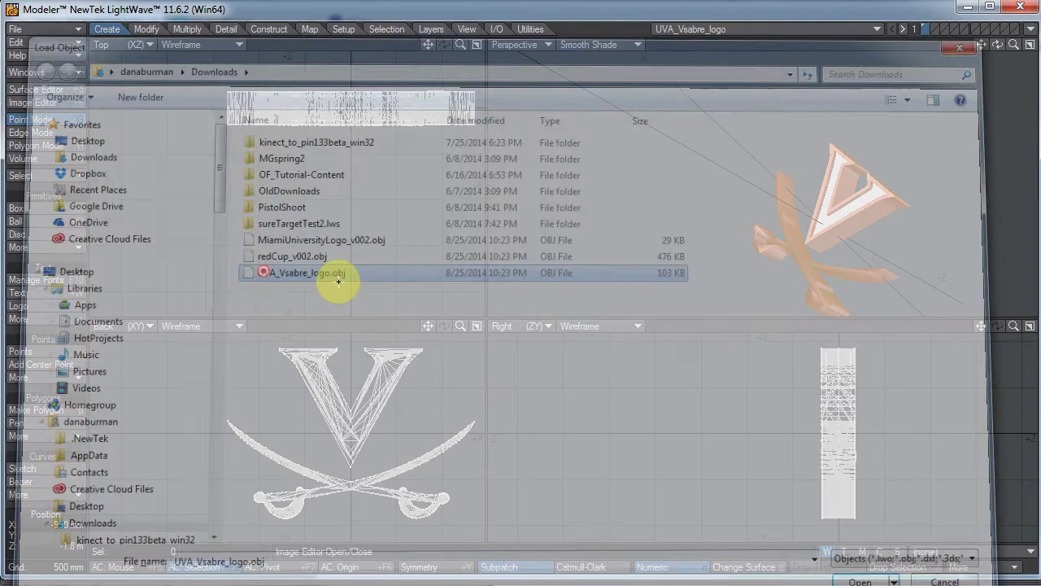
pyautogui.keyDown('alt'); pyautogui.moveTo(873, 205); pyautogui.dragTo(773, 186); pyautogui.keyUp('alt')
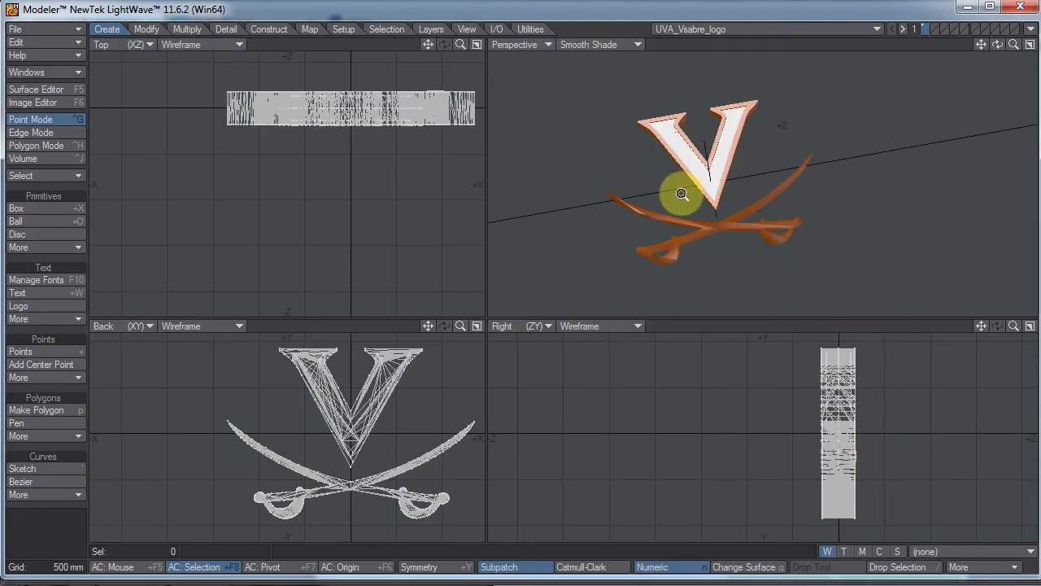
pyautogui.scroll(5, 678, 190)
pyautogui.keyDown('alt'); pyautogui.moveTo(653, 281); pyautogui.dragTo(994, 200); pyautogui.keyUp('alt')
pyautogui.keyDown('alt'); pyautogui.moveTo(822, 203); pyautogui.dragTo(733, 141); pyautogui.keyUp('alt')
# Switch back to the MiamiUniversityLogo_v002 object and orbit it to a near-front view.
pyautogui.click(821, 27)
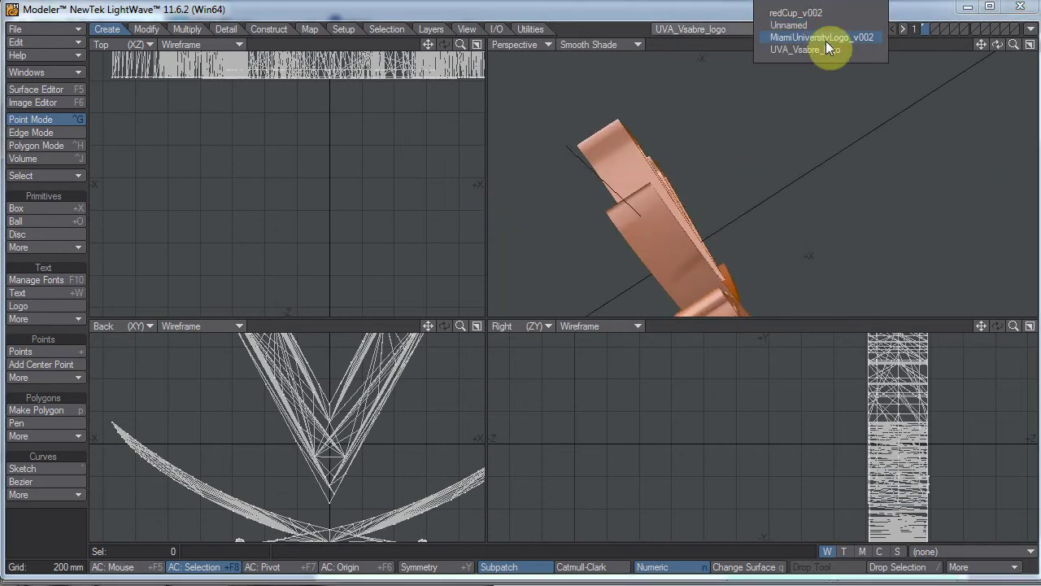
pyautogui.click(826, 38)
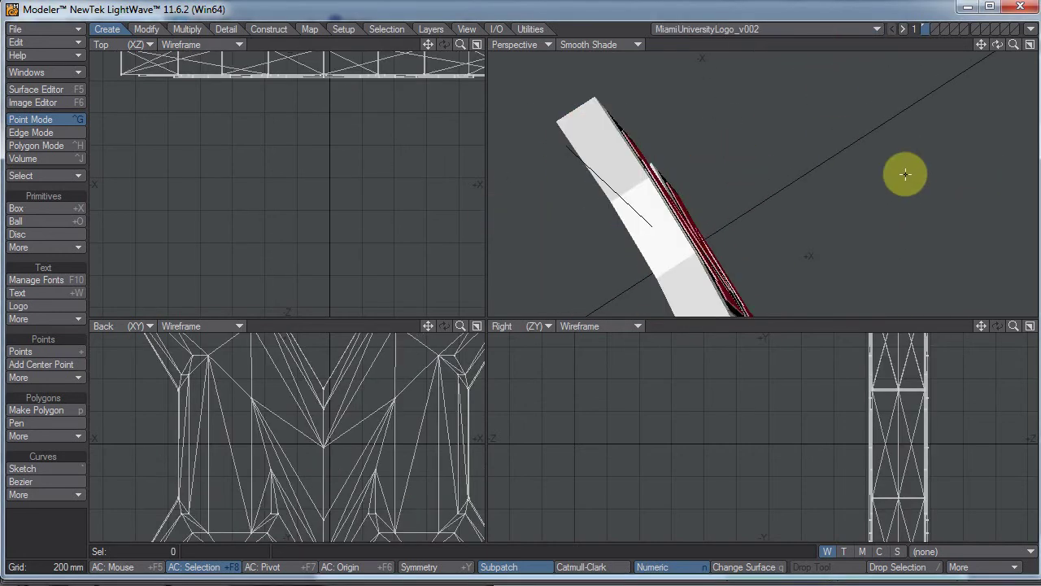
pyautogui.keyDown('alt'); pyautogui.moveTo(924, 186); pyautogui.dragTo(692, 230); pyautogui.keyUp('alt')
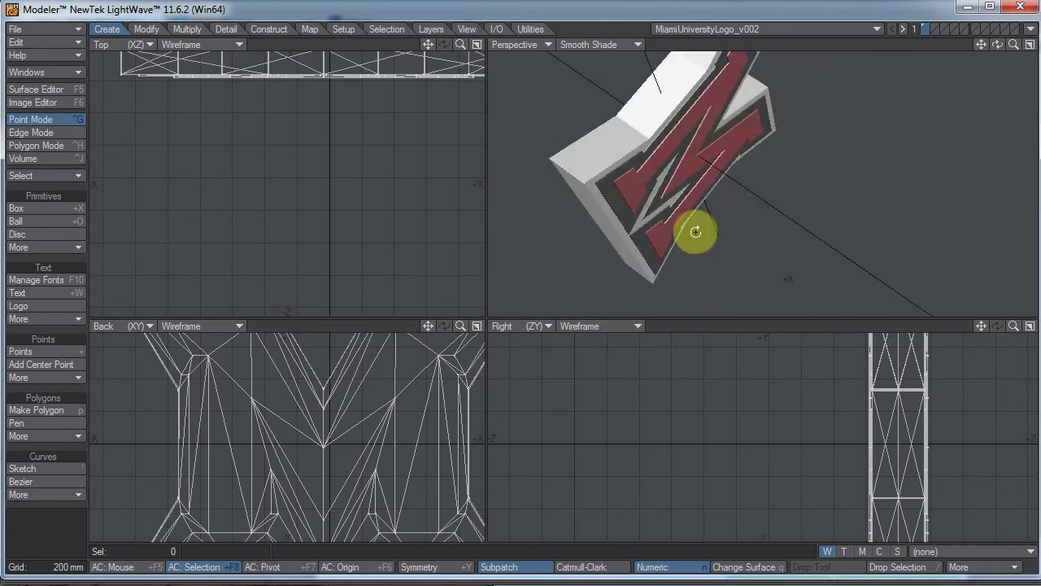
pyautogui.keyDown('alt'); pyautogui.moveTo(572, 158); pyautogui.dragTo(888, 157); pyautogui.keyUp('alt')
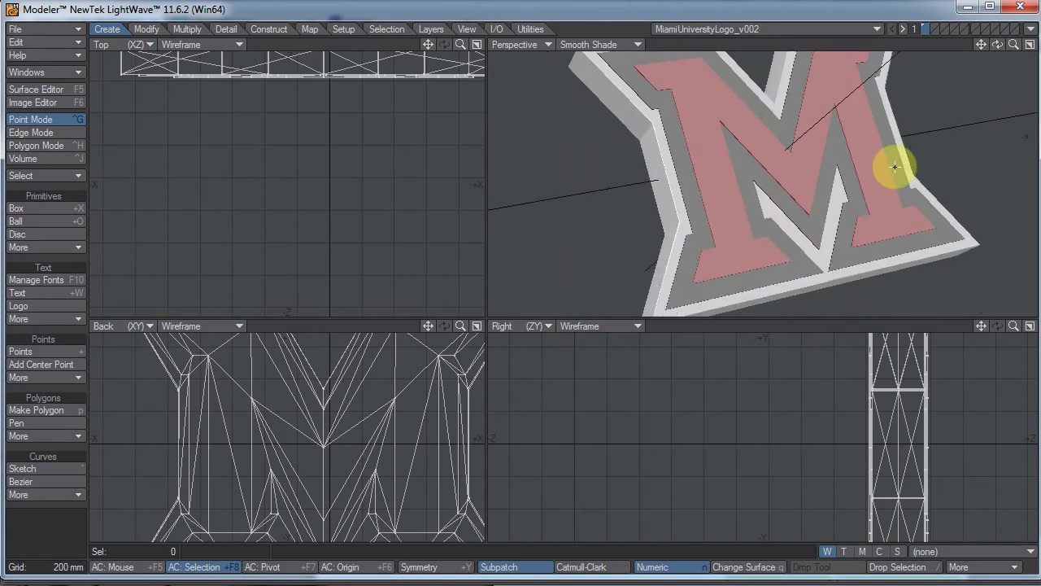
# Close all objects and load only redCup_v002.obj from Downloads.
pyautogui.click(58, 31)
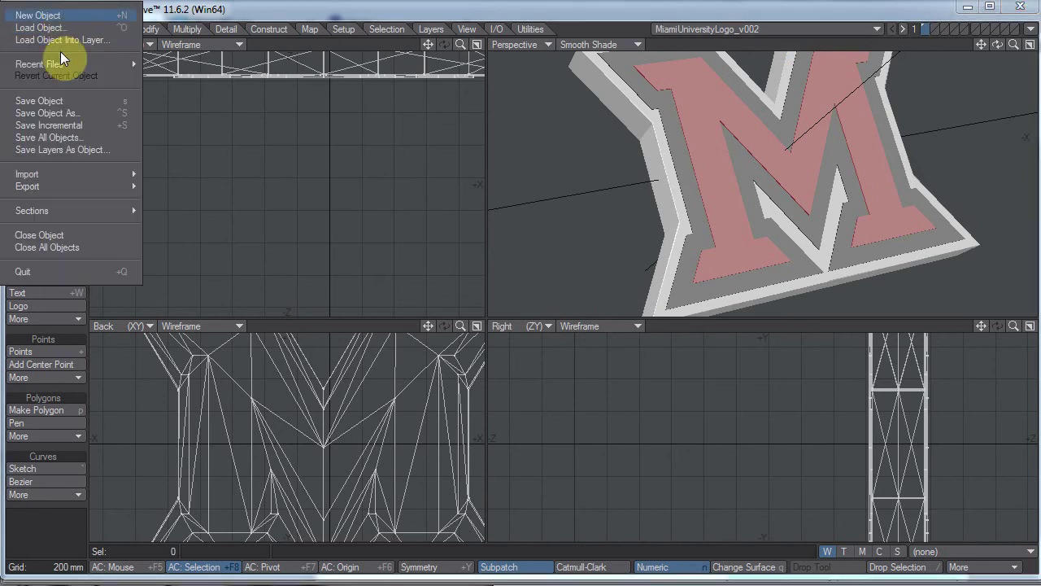
pyautogui.click(72, 247)
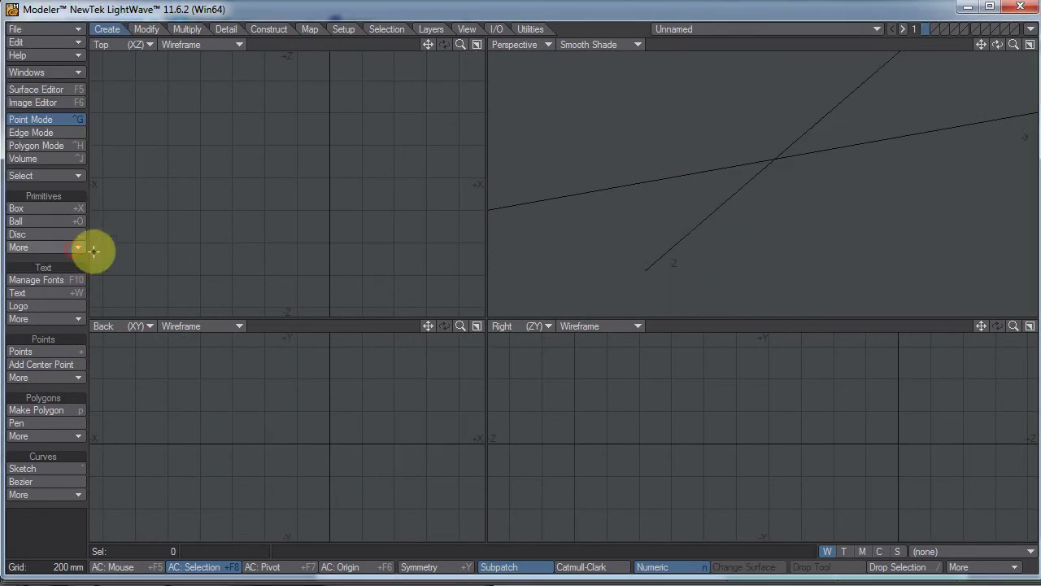
pyautogui.hotkey('ctrl', 'o')
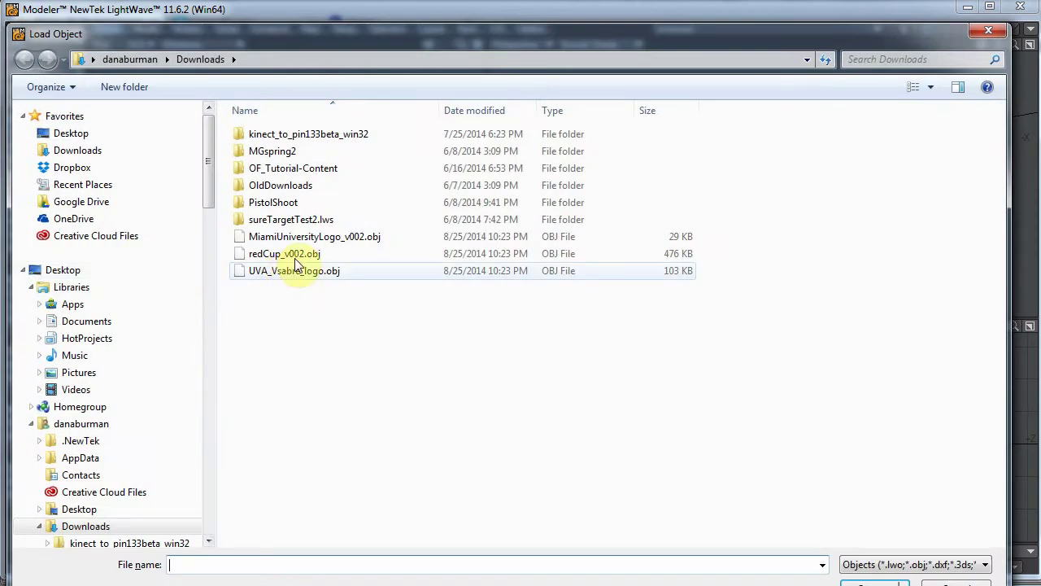
pyautogui.click(294, 254)
pyautogui.click(862, 583)
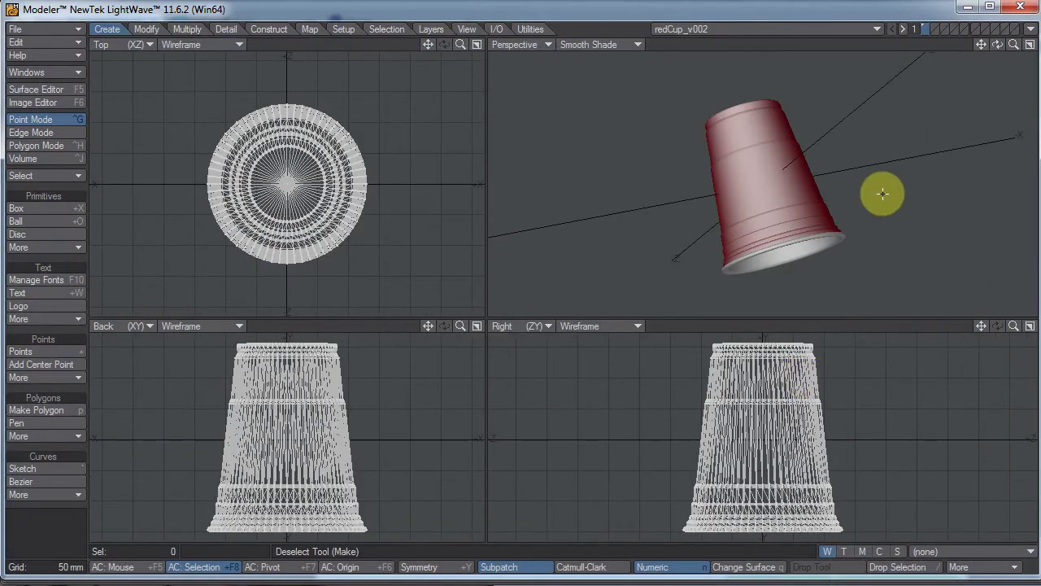
# Orbit the Perspective view to see the cup upright from several angles.
pyautogui.keyDown('alt'); pyautogui.moveTo(761, 179); pyautogui.dragTo(962, 204); pyautogui.keyUp('alt')
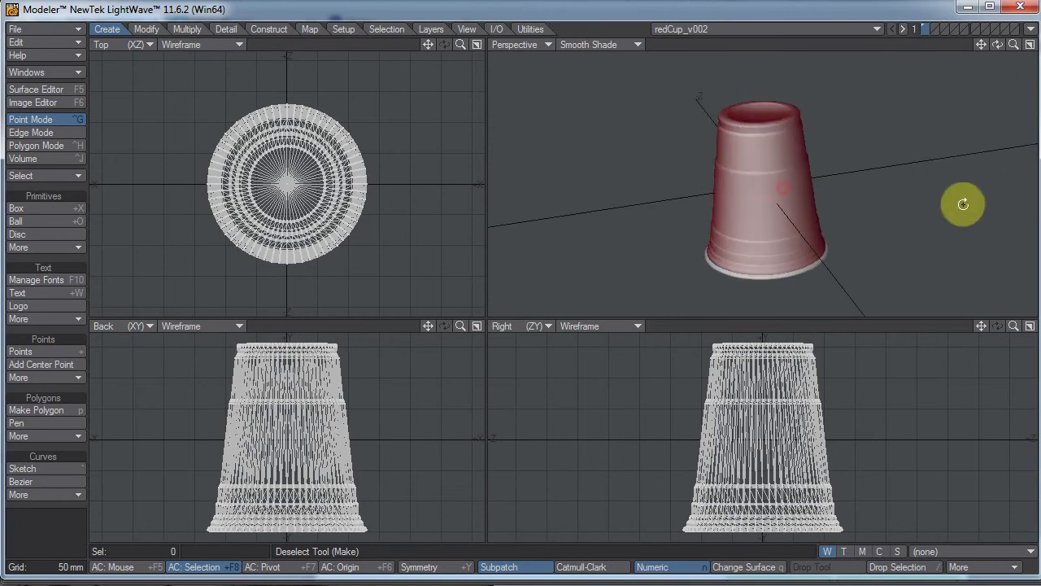
pyautogui.keyDown('alt'); pyautogui.moveTo(753, 248); pyautogui.dragTo(735, 163); pyautogui.keyUp('alt')
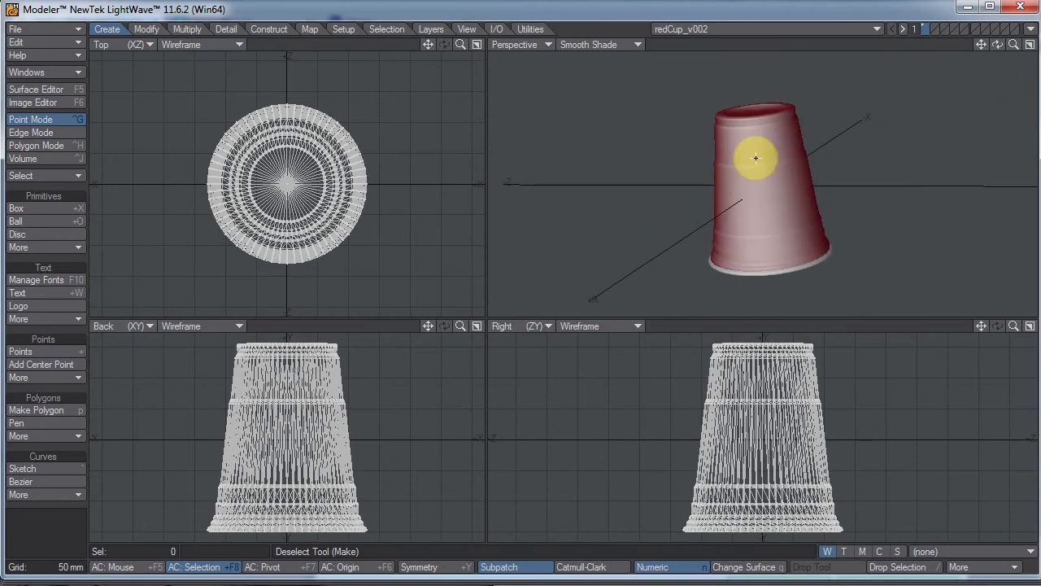
pyautogui.keyDown('alt'); pyautogui.moveTo(755, 198); pyautogui.dragTo(738, 172); pyautogui.keyUp('alt')
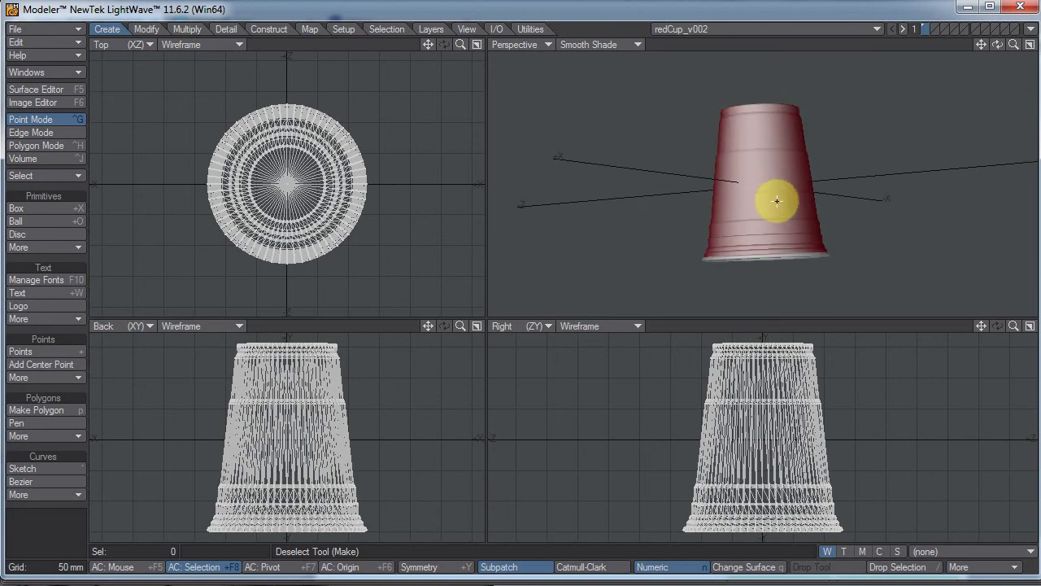
# In the Surface Editor, inspect cupOuter's colour texture and shaders, then close the editor.
pyautogui.click(42, 89)
pyautogui.moveTo(647, 286); pyautogui.dragTo(546, 111)
pyautogui.click(455, 227)
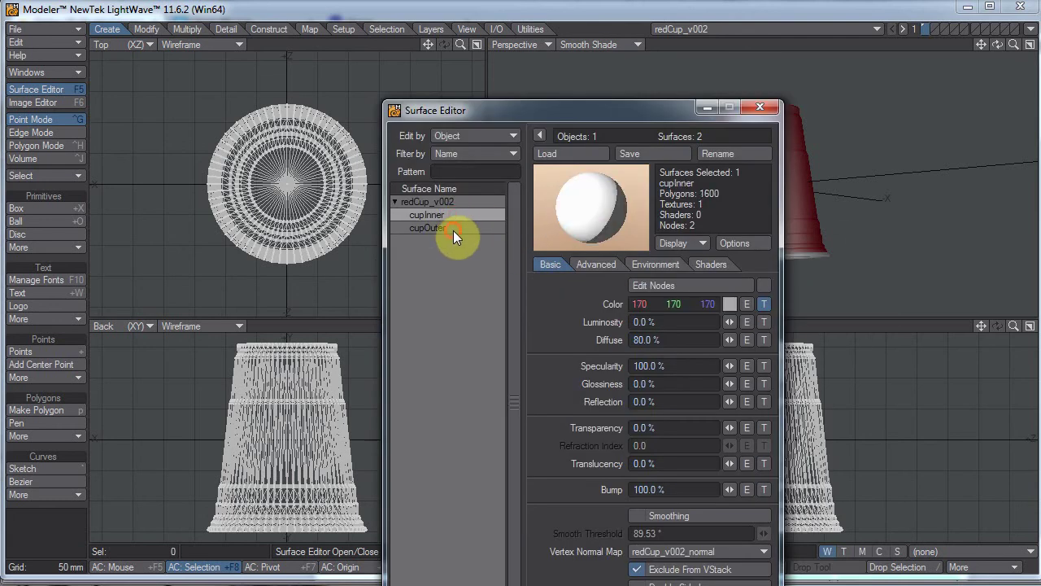
pyautogui.click(760, 304)
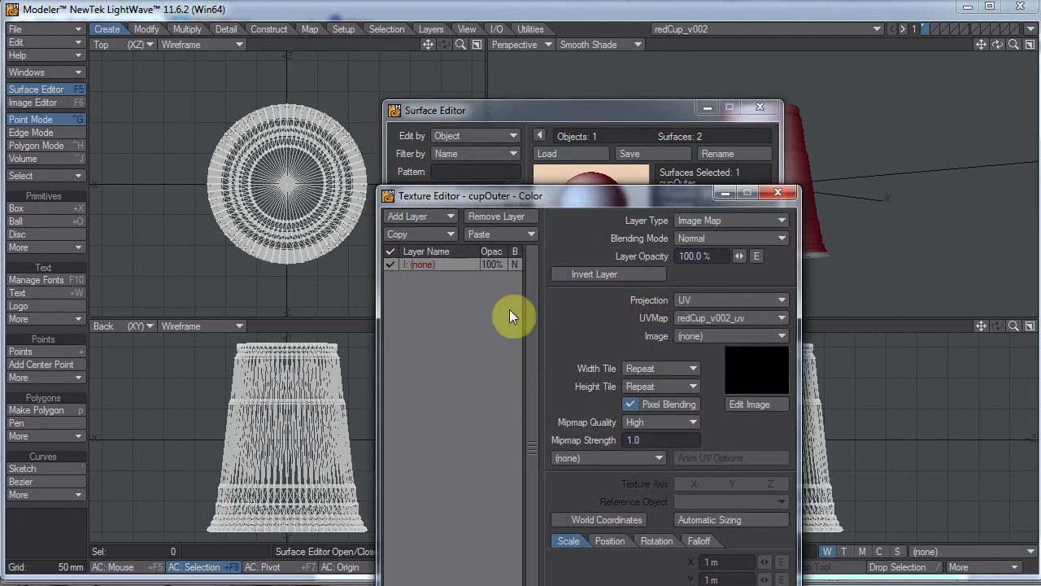
pyautogui.click(778, 193)
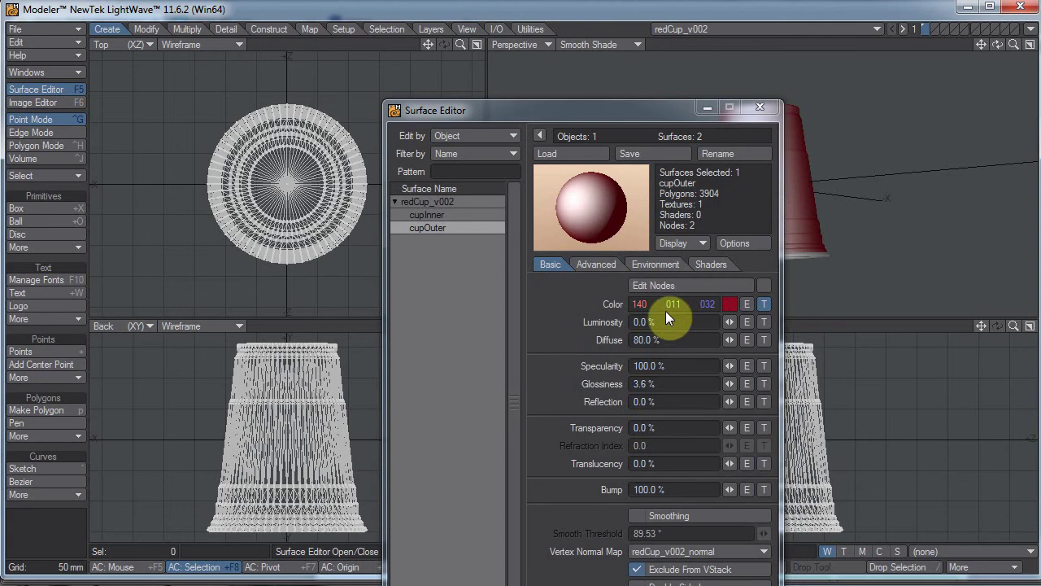
pyautogui.click(710, 266)
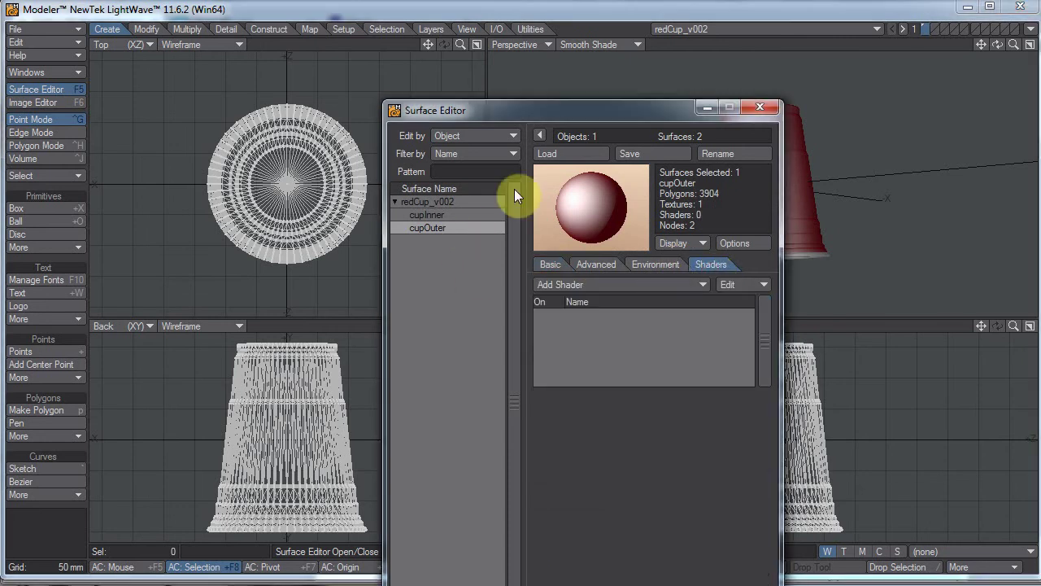
pyautogui.click(769, 108)
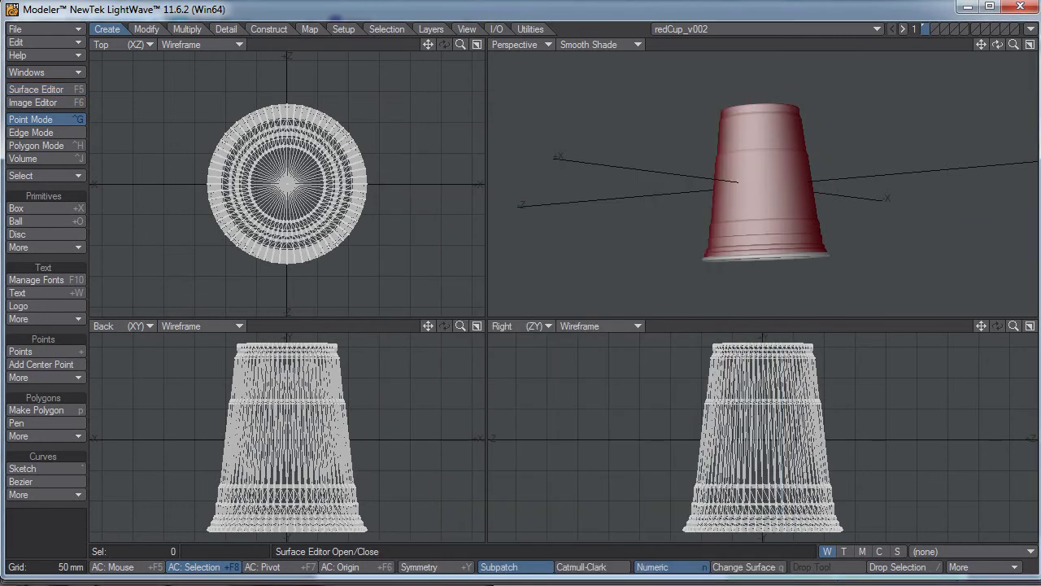
# Close Modeler, trim '/?step=3&outfmt=obj' from the converter URL, and highlight the textures note.
pyautogui.click(1021, 8)
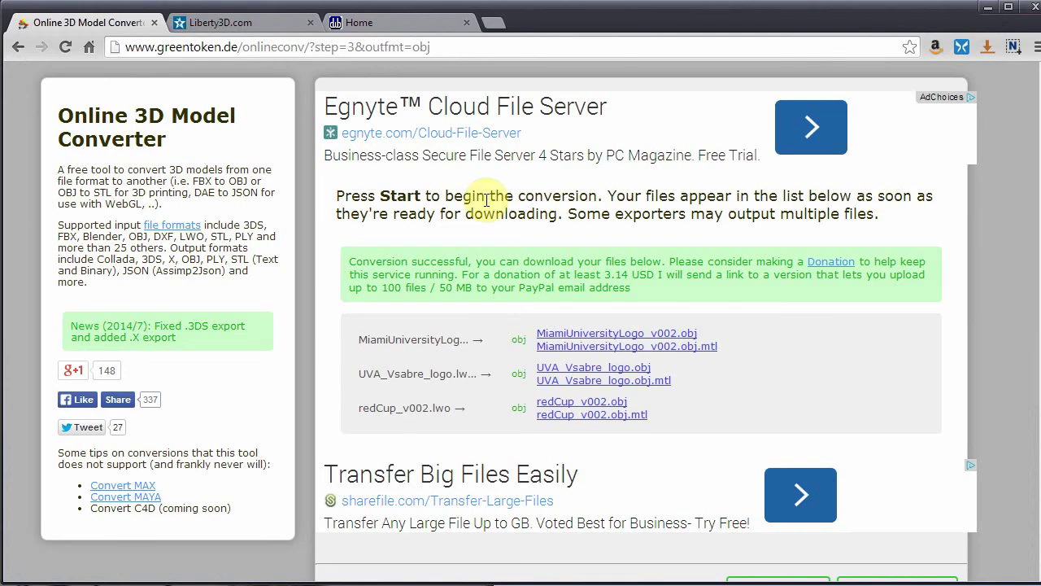
pyautogui.click(305, 46)
pyautogui.hotkey('shift', 'End')
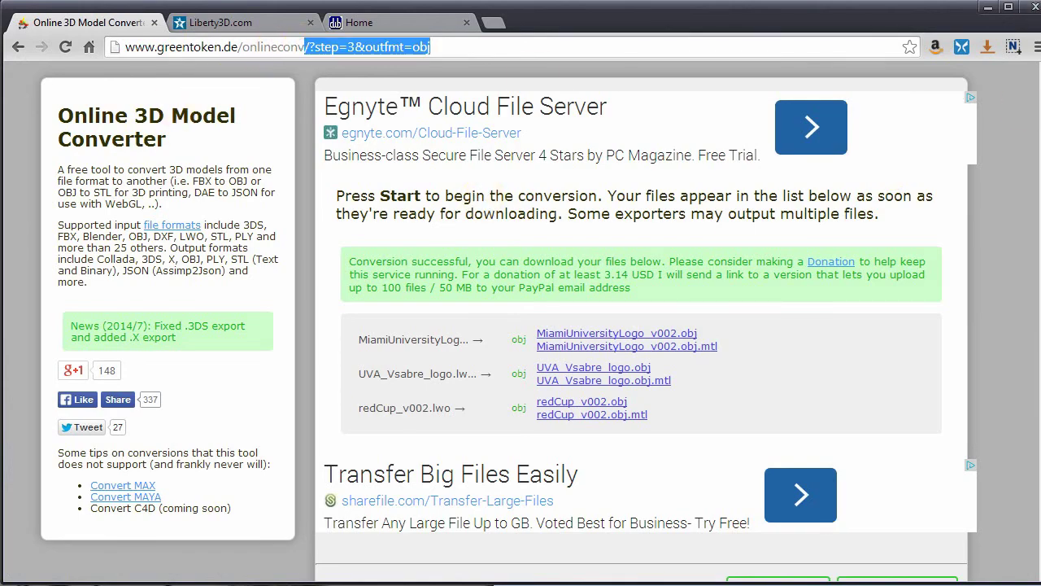
pyautogui.press('BackSpace')
pyautogui.press('Return')
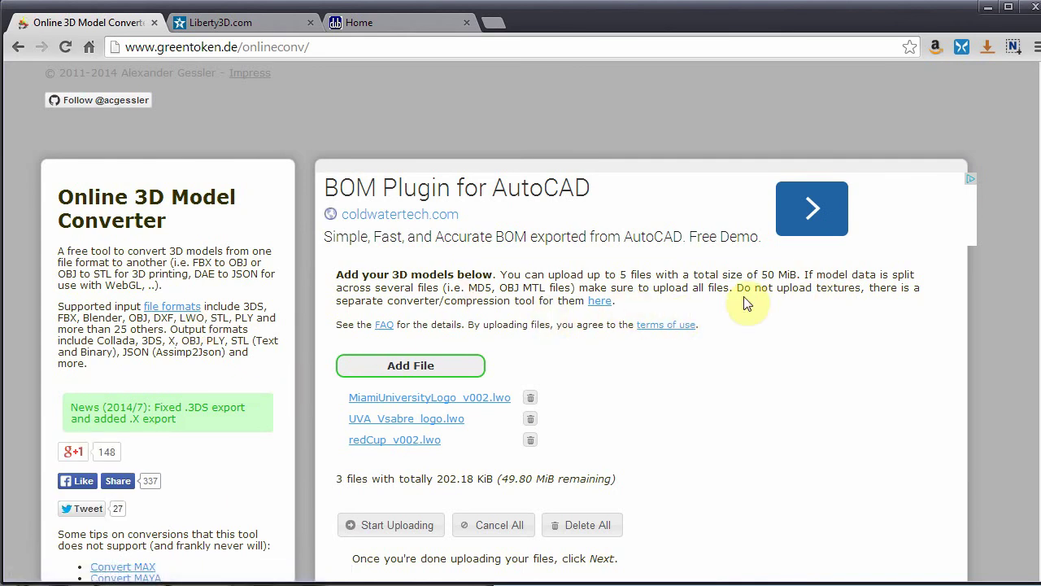
pyautogui.moveTo(738, 287); pyautogui.dragTo(883, 305)
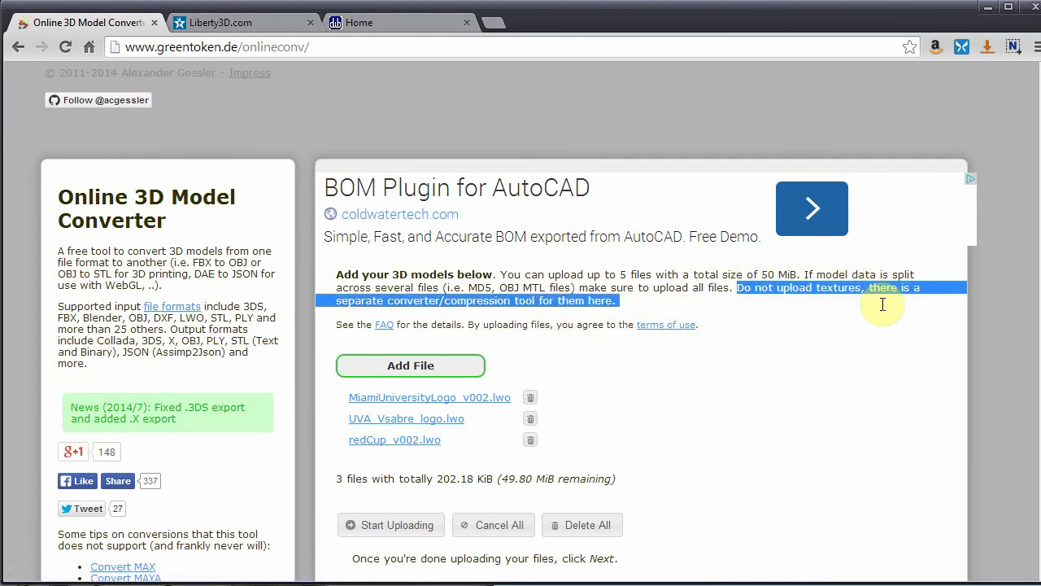
# Open the recommended image converter at imageconv.com and review its supported image formats.
pyautogui.click(611, 309)
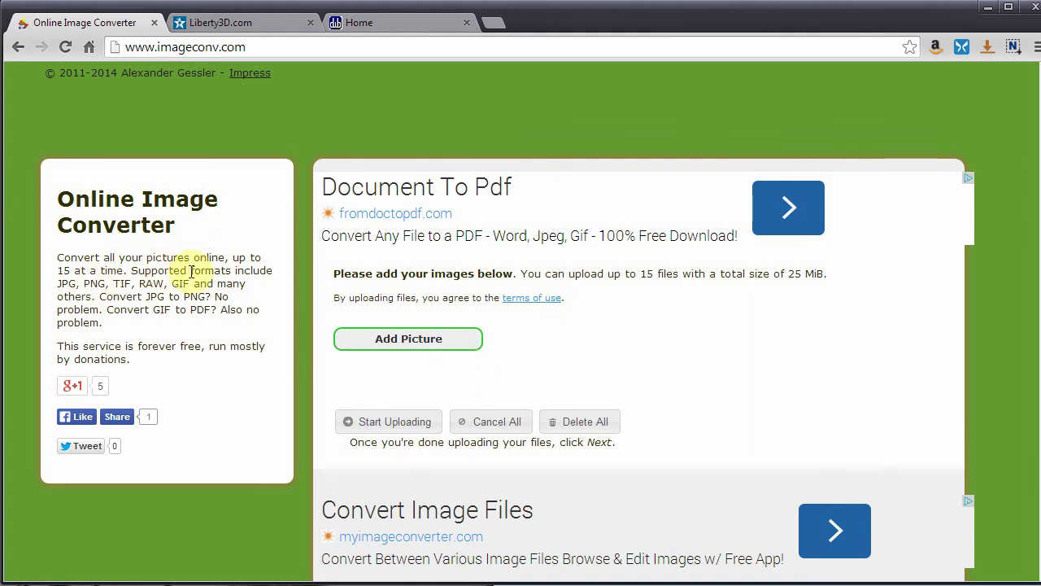
pyautogui.moveTo(61, 280); pyautogui.dragTo(262, 293)
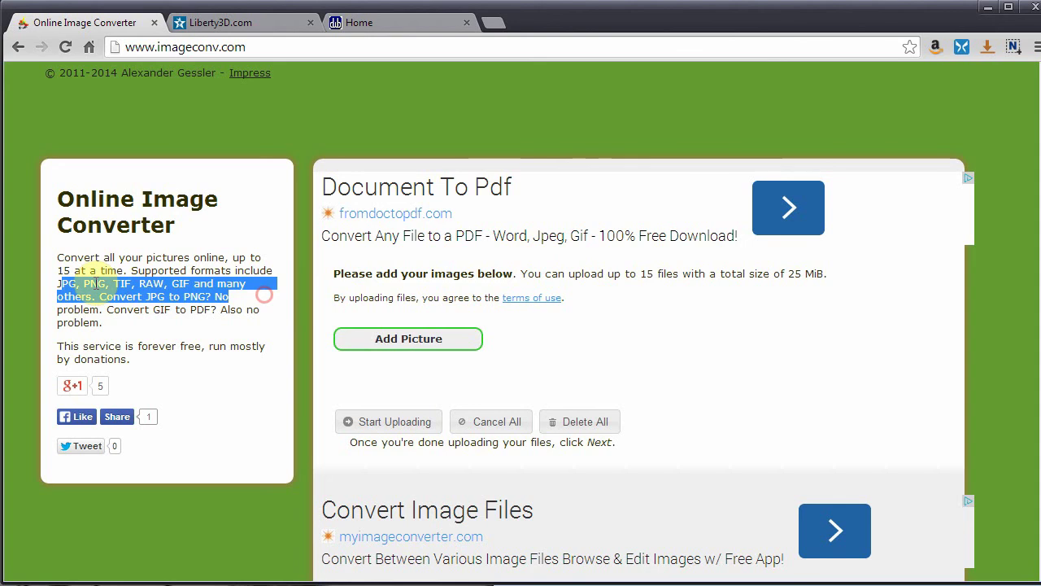
pyautogui.click(84, 290)
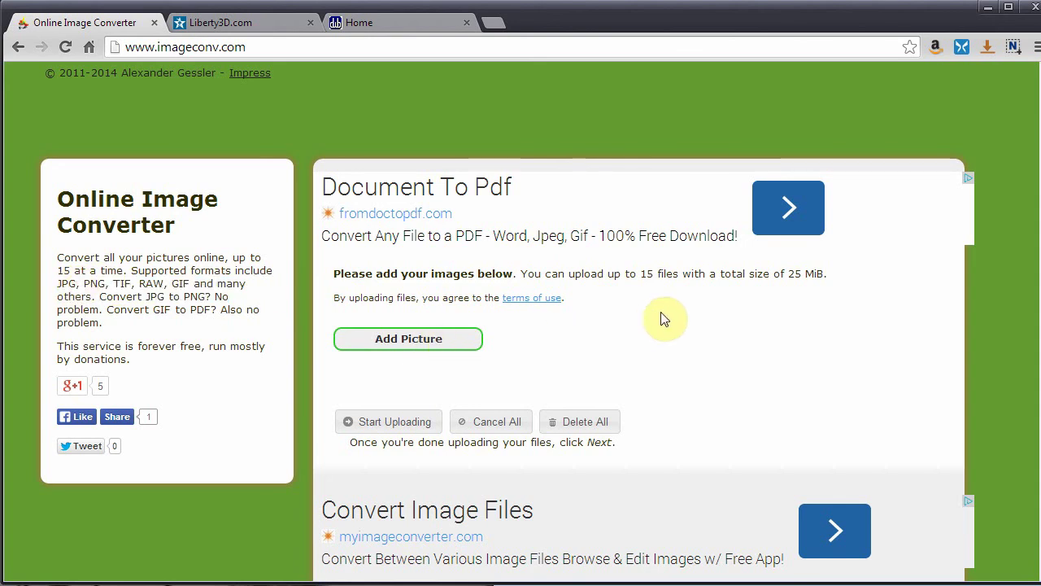
pyautogui.scroll(-2, 668, 316)
pyautogui.scroll(2, 669, 316)
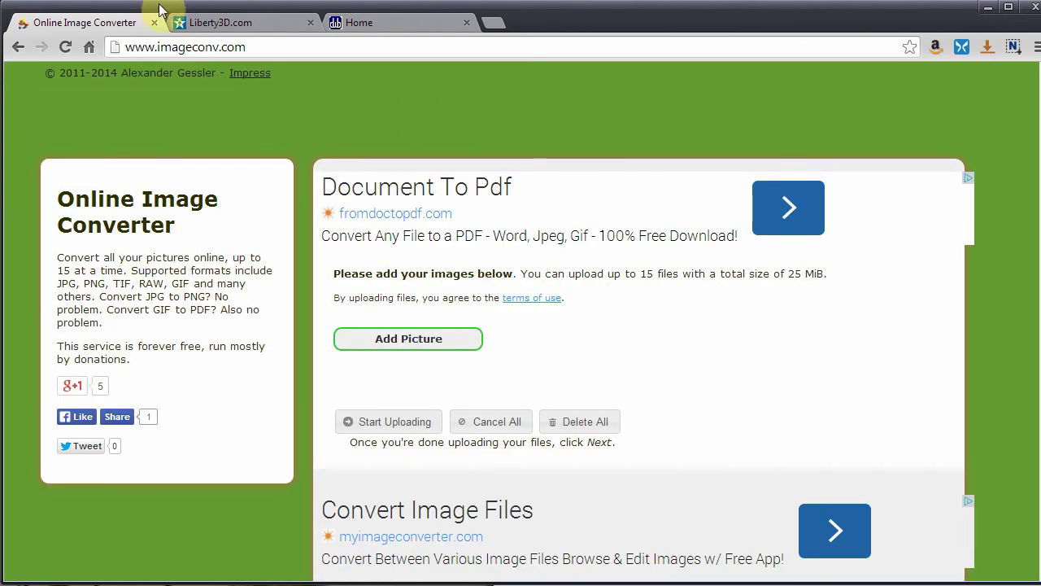
# Switch to the Liberty3D.com tab and open Dana's Videos under CITIZENS > D.W. Burman.
pyautogui.click(210, 27)
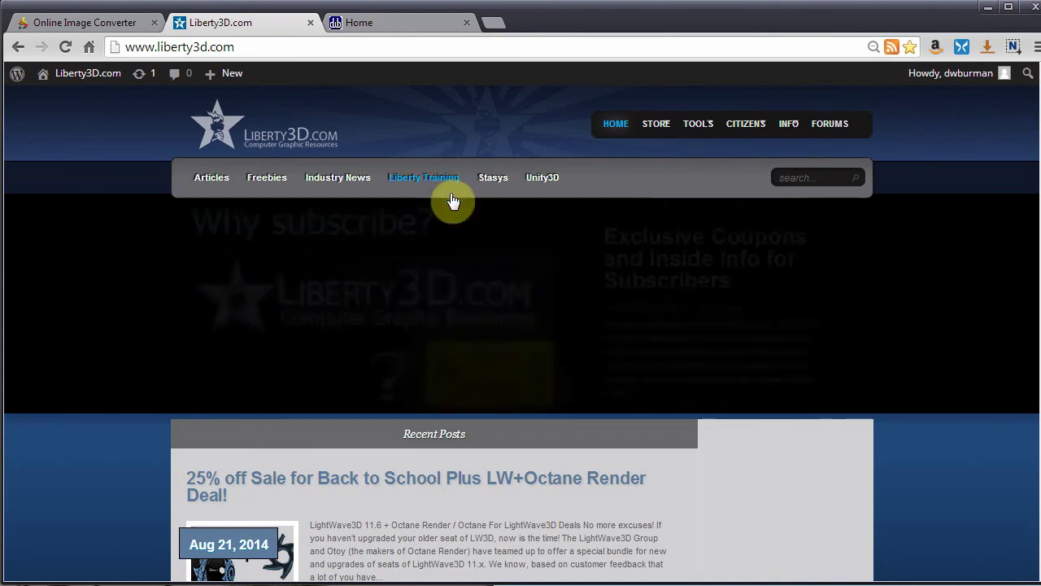
pyautogui.scroll(-3, 809, 406)
pyautogui.scroll(3, 814, 410)
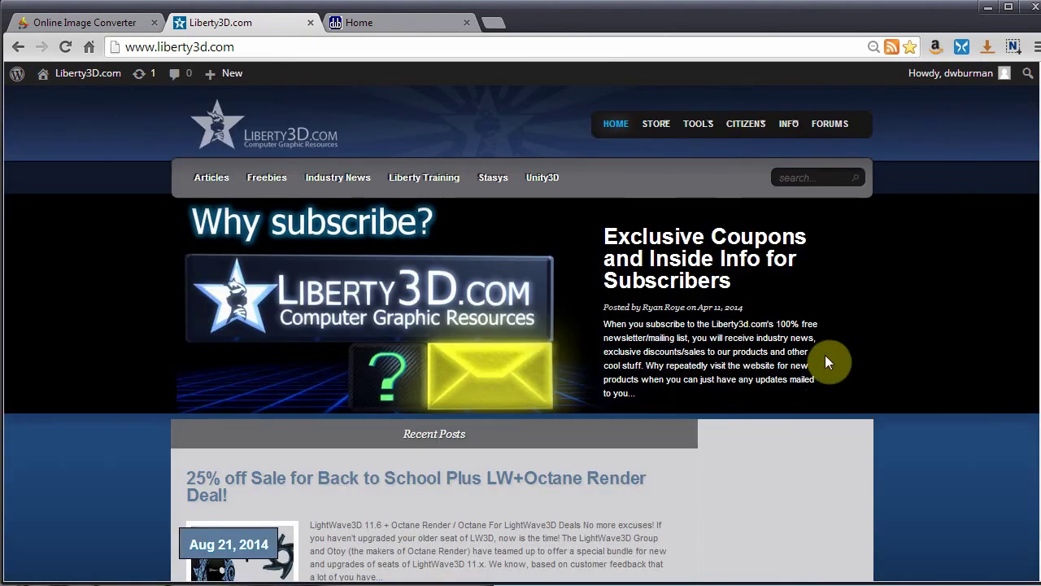
pyautogui.moveTo(746, 130)
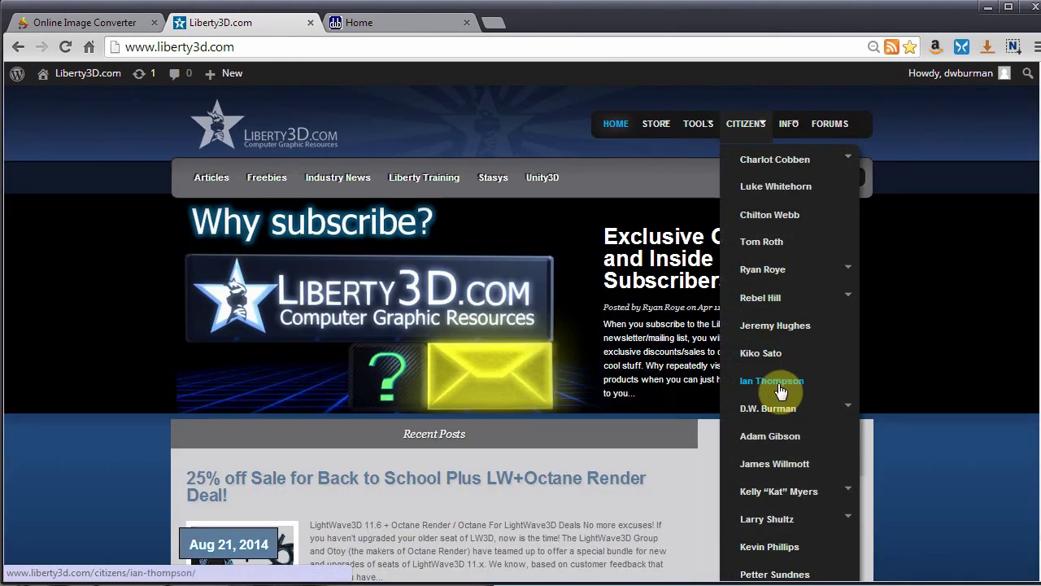
pyautogui.moveTo(825, 411)
pyautogui.click(900, 412)
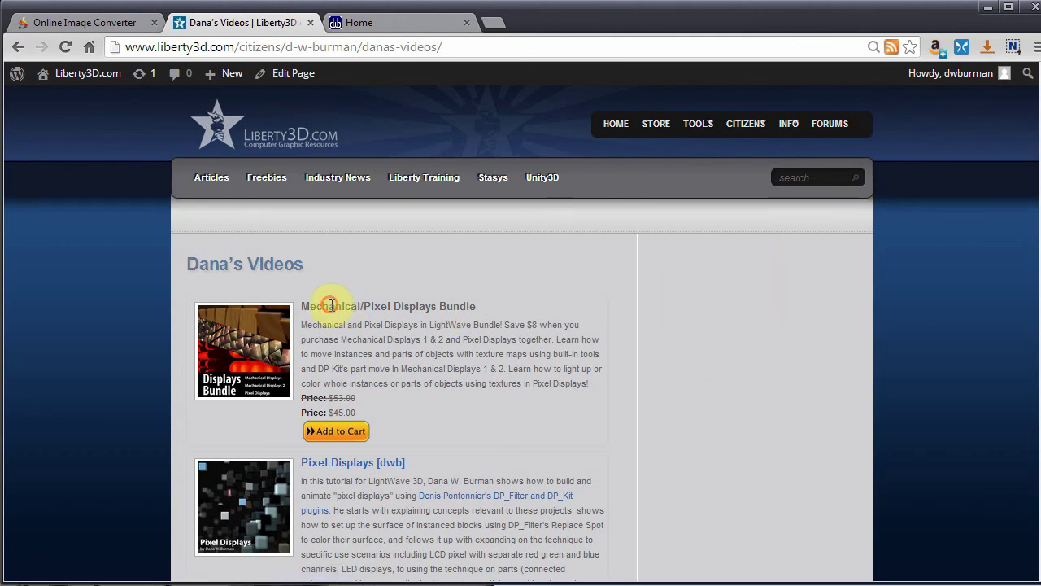
pyautogui.moveTo(330, 306); pyautogui.dragTo(483, 313)
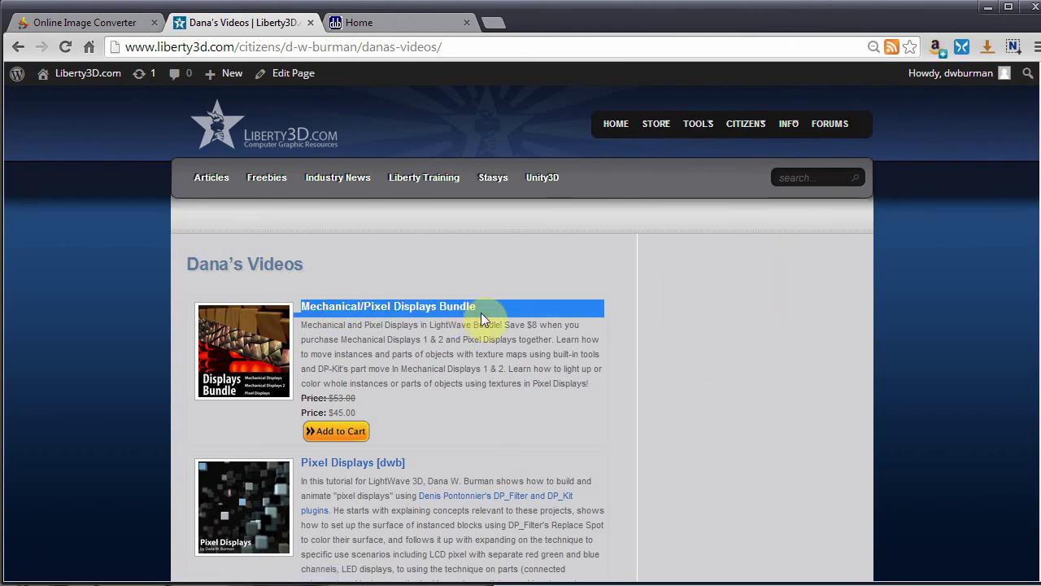
pyautogui.scroll(-1, 808, 346)
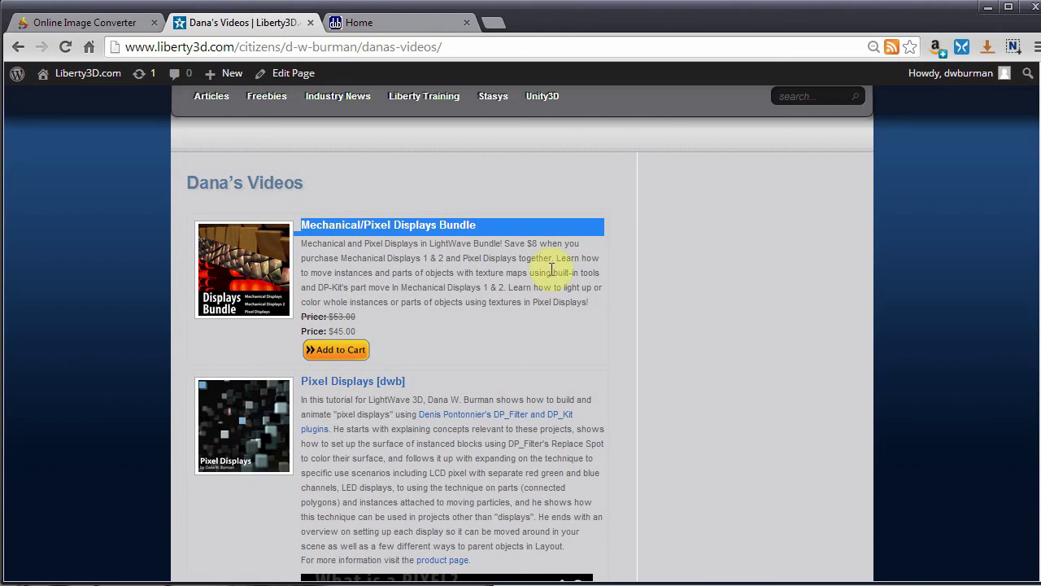
pyautogui.scroll(-7, 697, 335)
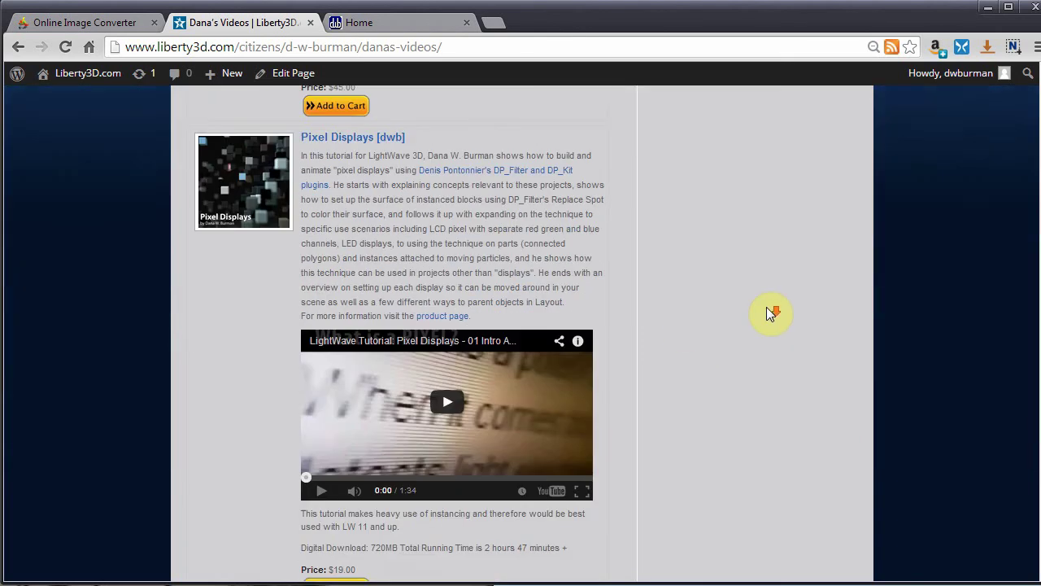
pyautogui.scroll(-7, 764, 266)
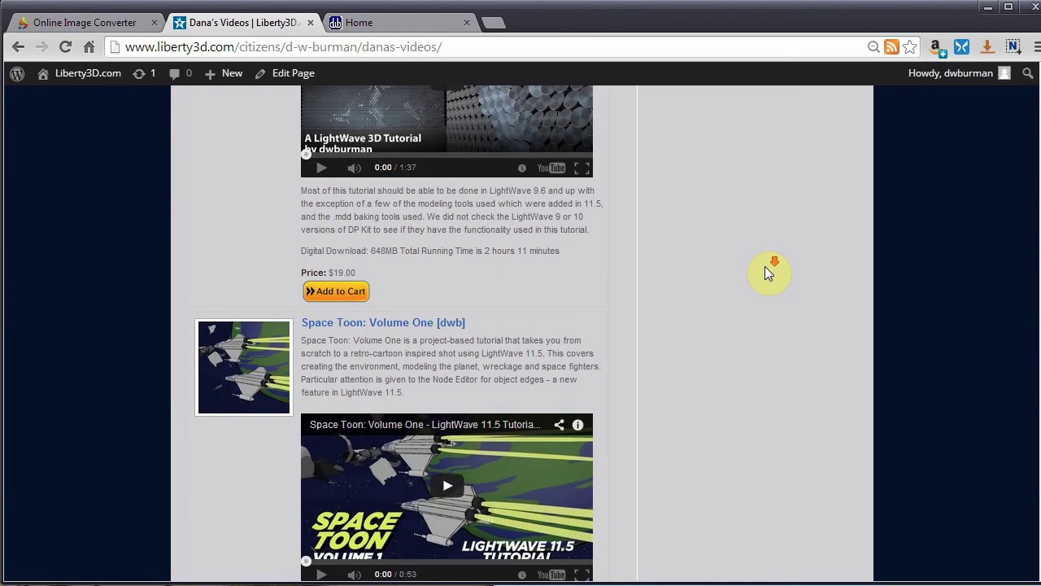
pyautogui.scroll(-1, 765, 266)
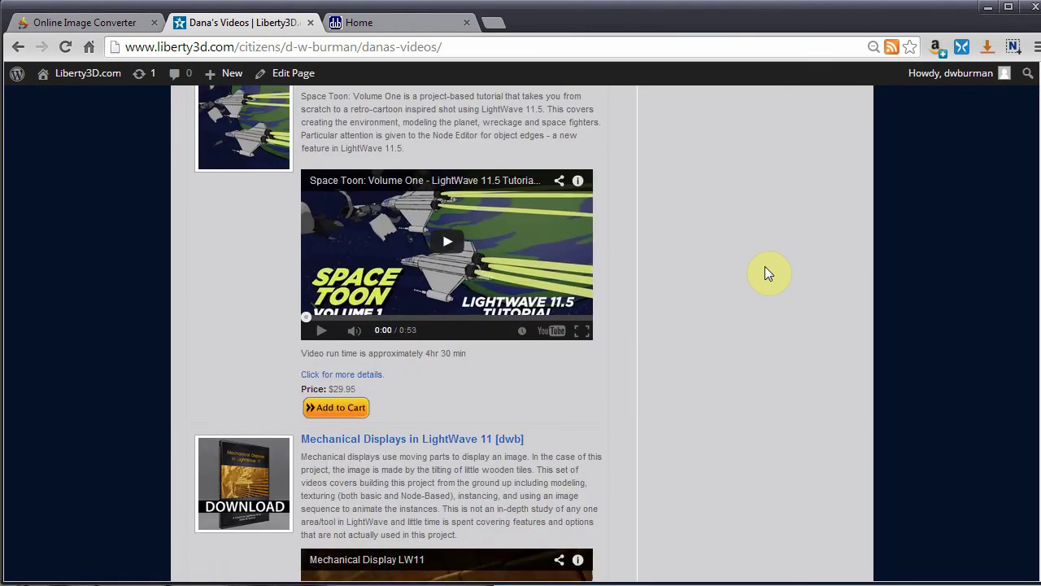
pyautogui.scroll(-9, 765, 266)
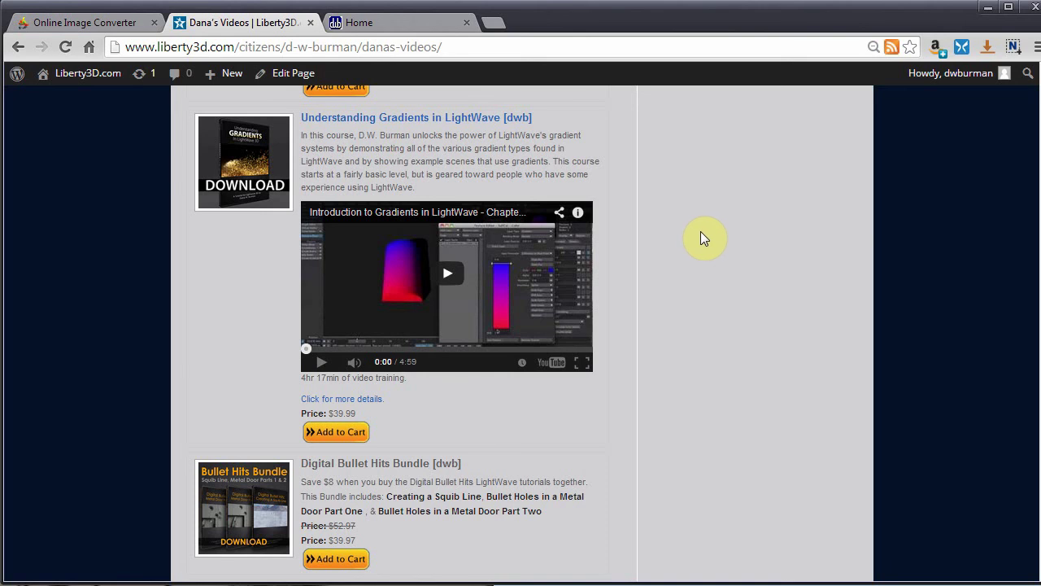
pyautogui.scroll(-2, 737, 298)
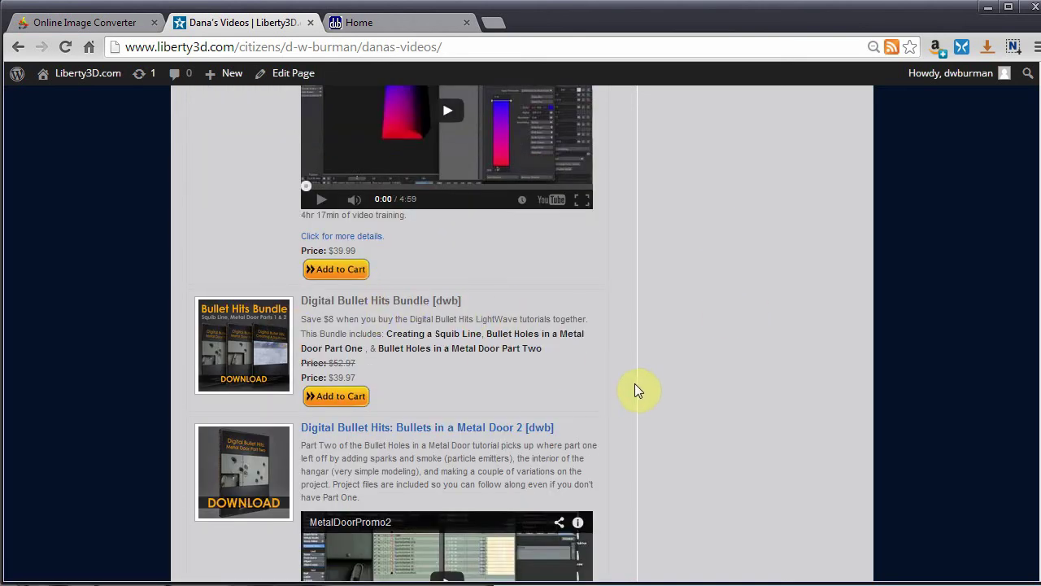
pyautogui.scroll(-12, 728, 304)
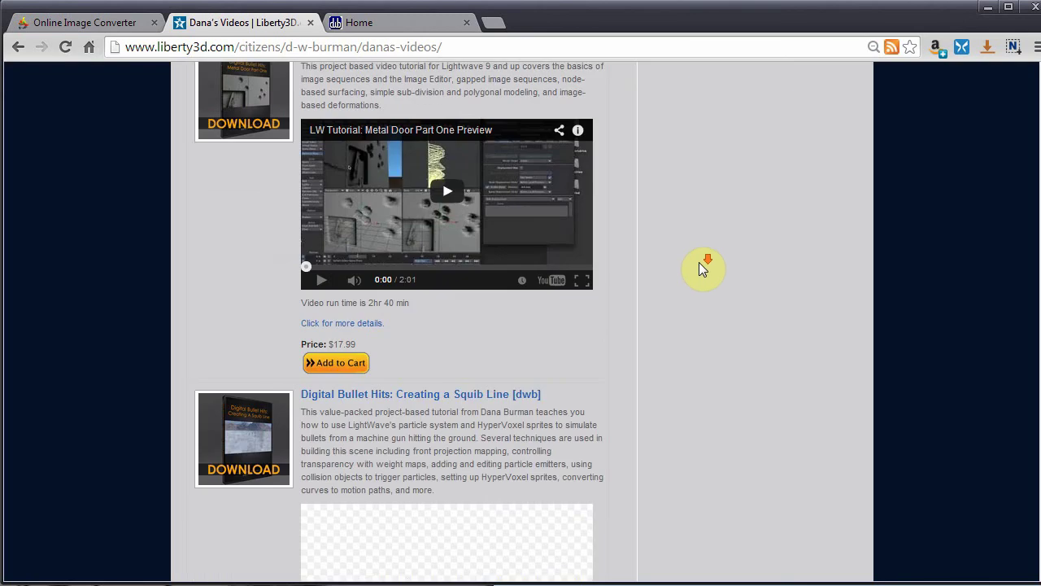
pyautogui.scroll(15, 704, 267)
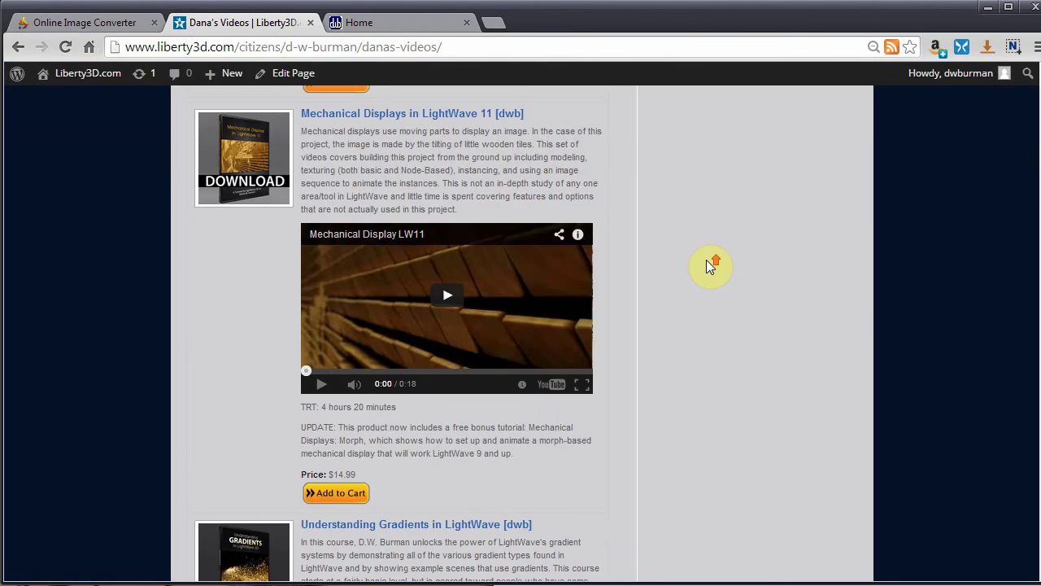
pyautogui.scroll(5, 706, 259)
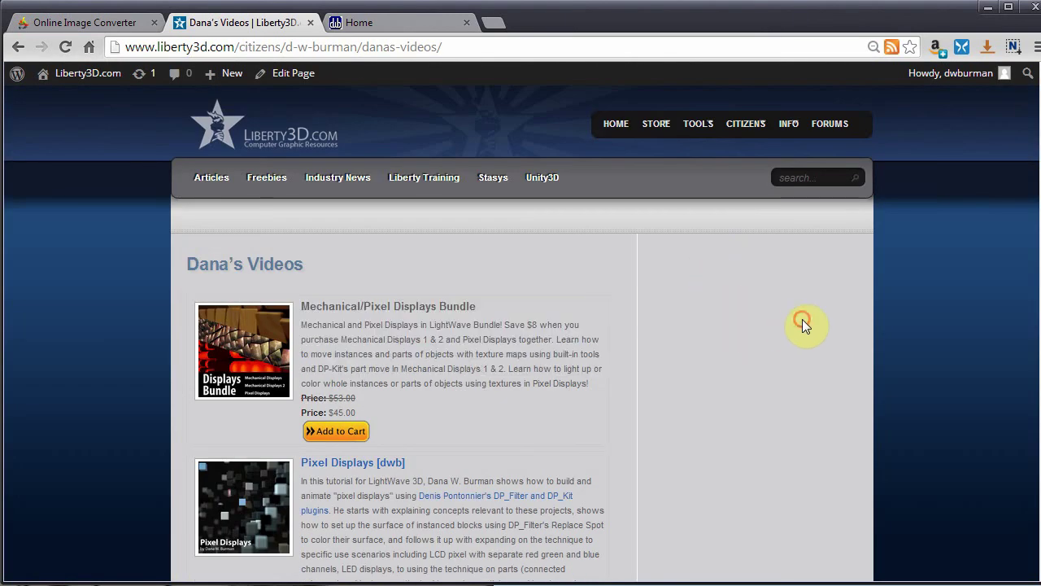